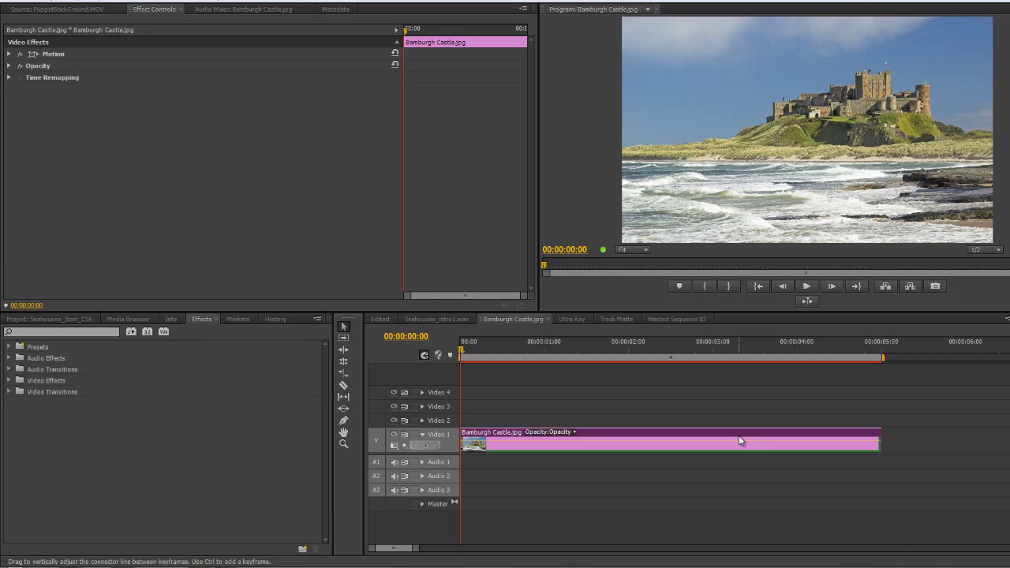
# Step: Apply the Tint effect to the castle clip on Video 1, then switch it off
pyautogui.click(103, 332)
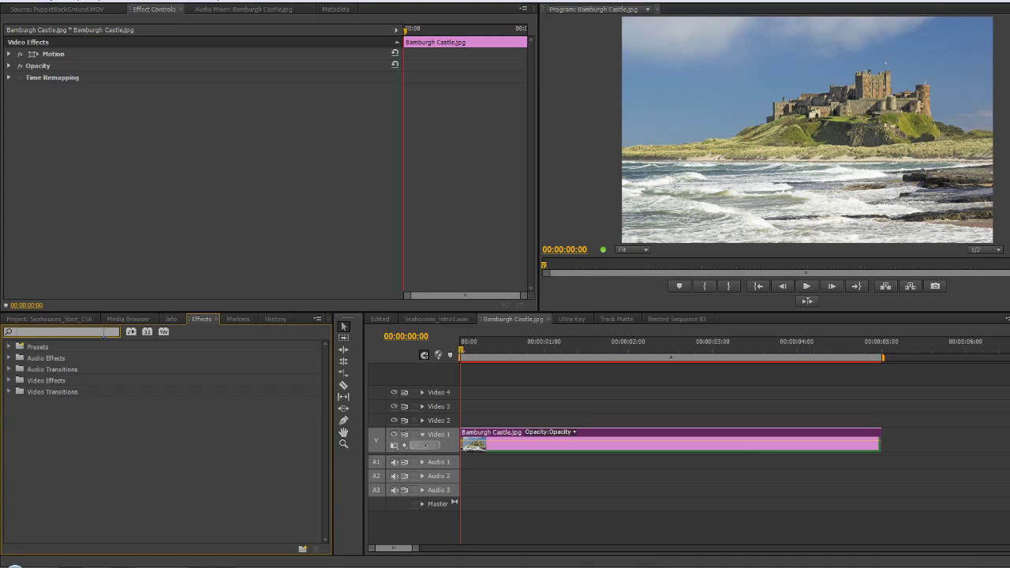
pyautogui.write('tint')
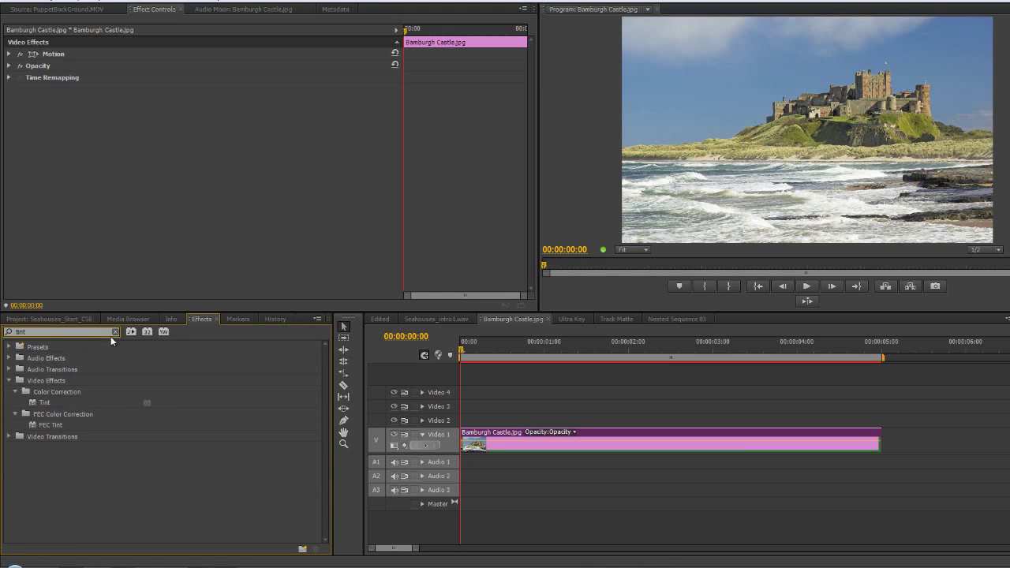
pyautogui.moveTo(47, 402); pyautogui.dragTo(628, 442)
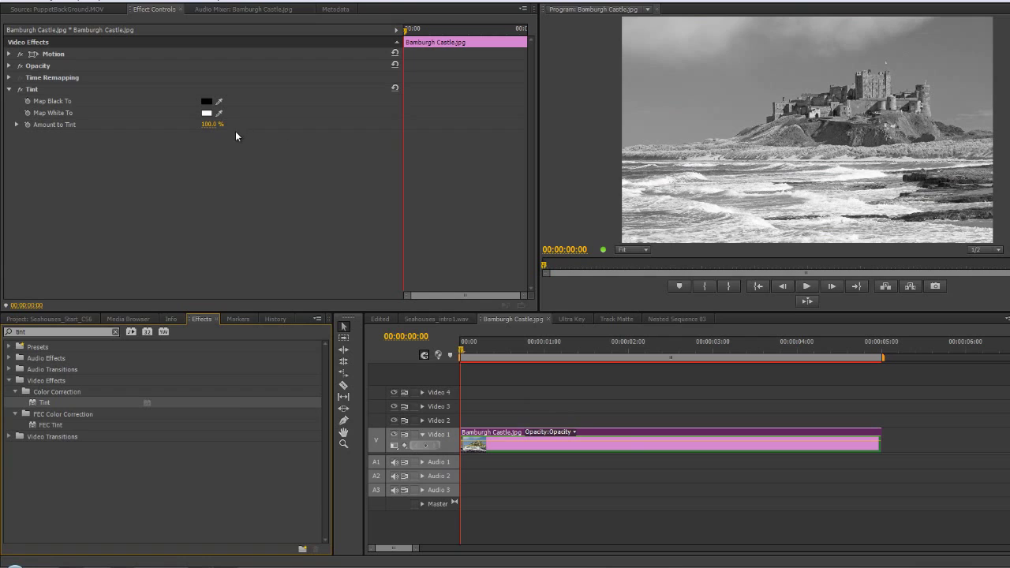
pyautogui.moveTo(210, 125); pyautogui.dragTo(401, 130)
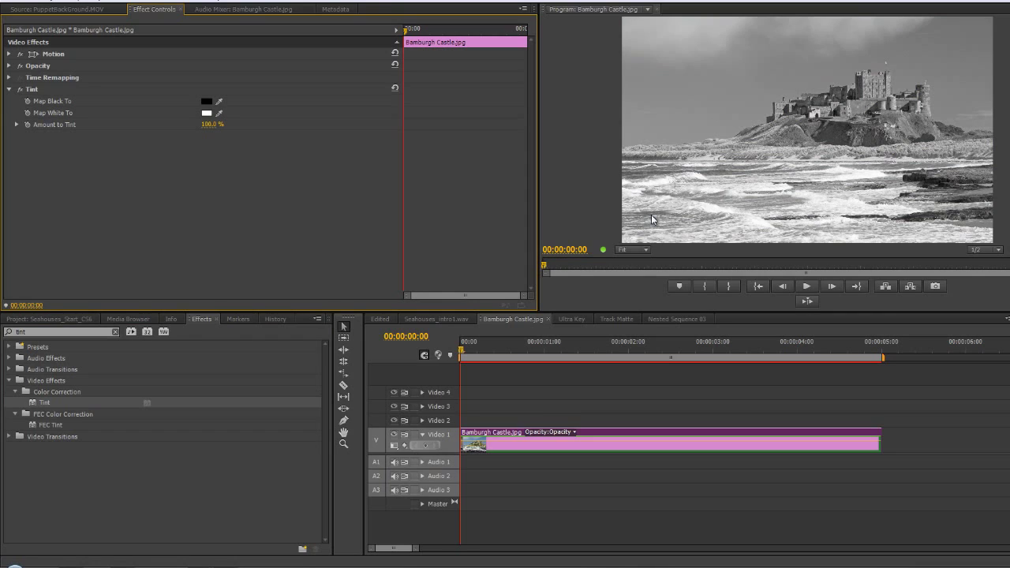
pyautogui.click(10, 90)
pyautogui.click(19, 89)
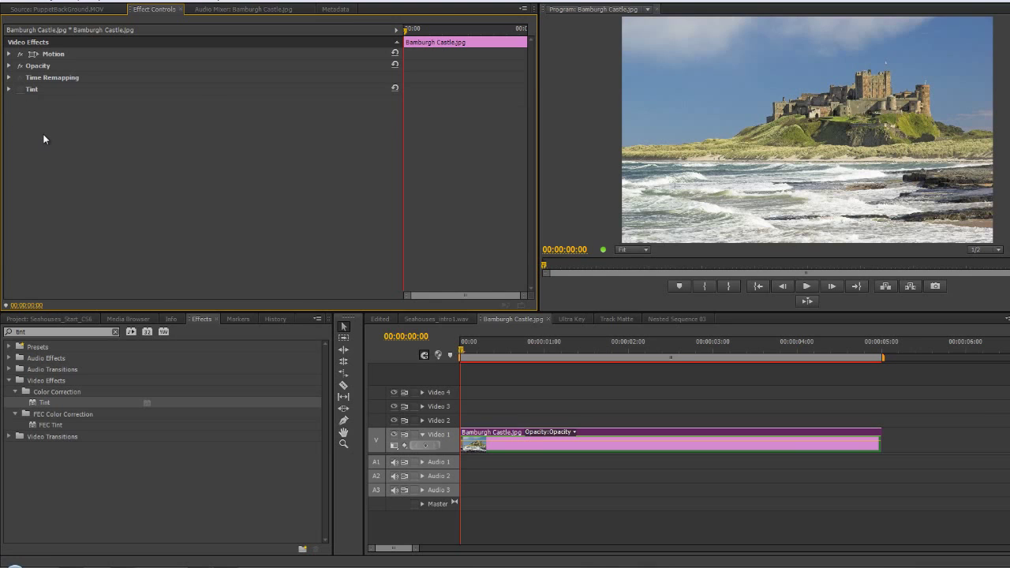
# Step: Add a Fast Color Corrector to the castle clip and drop its Saturation to 0
pyautogui.click(39, 332)
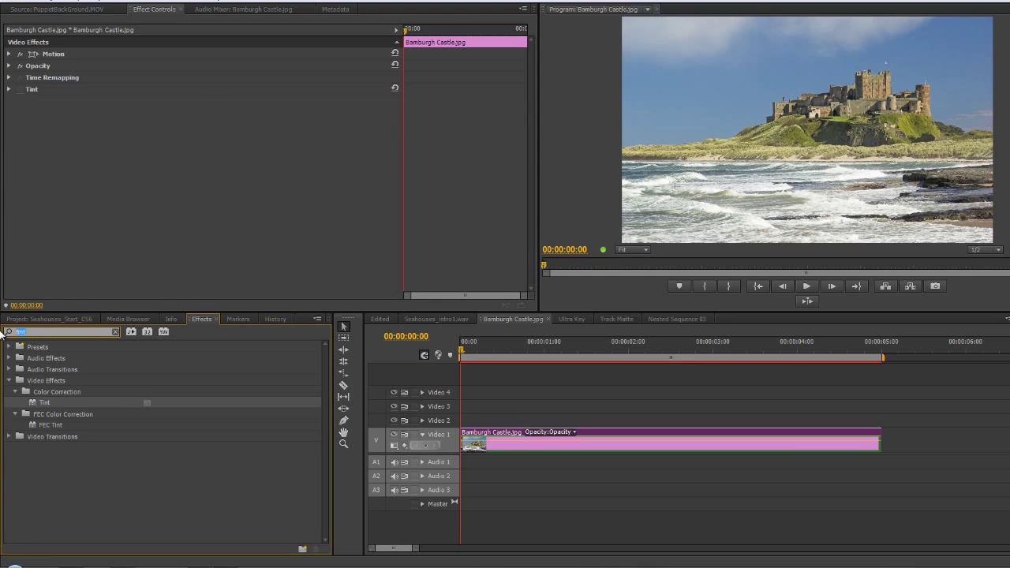
pyautogui.write('fast')
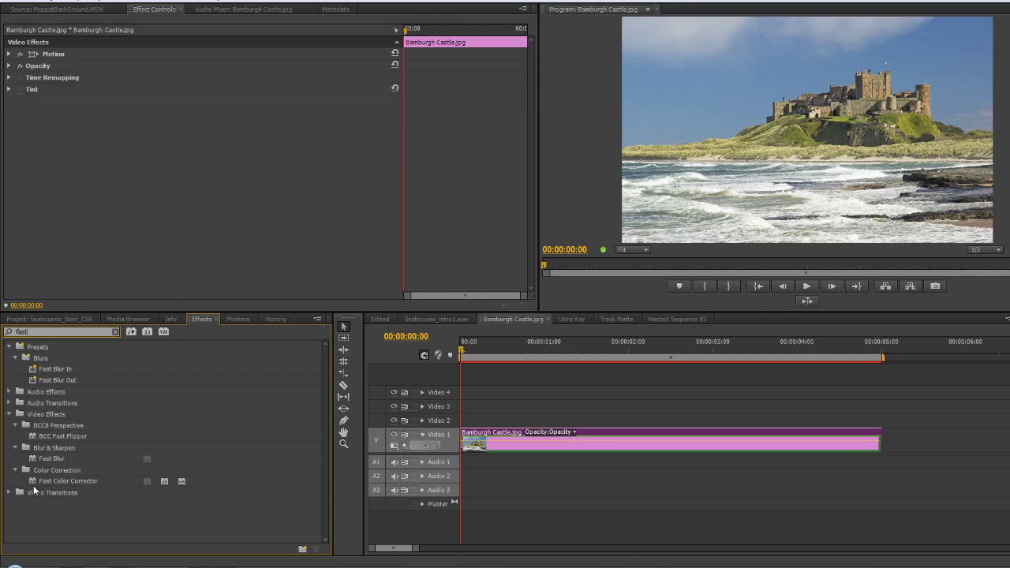
pyautogui.moveTo(50, 479); pyautogui.dragTo(600, 437)
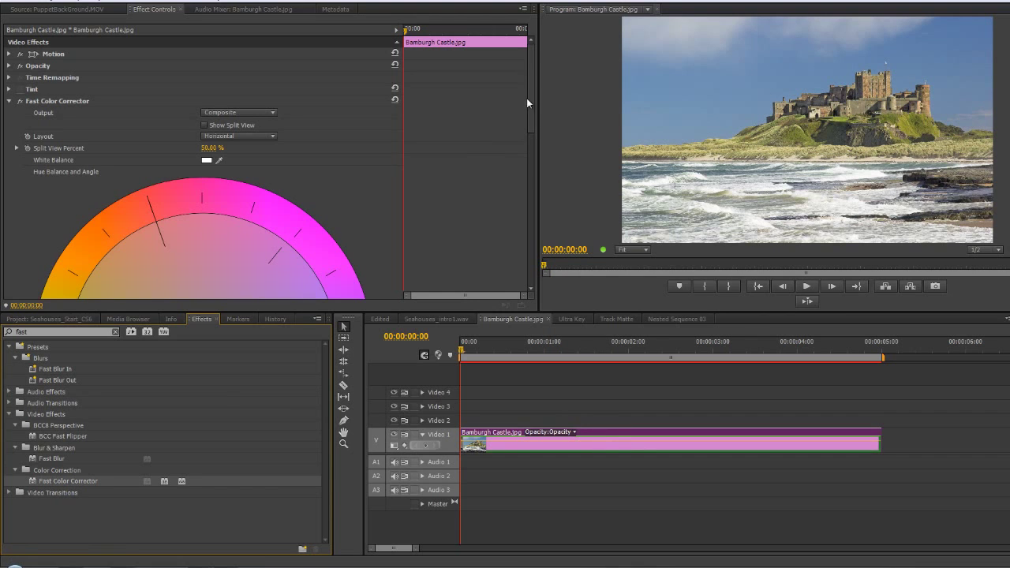
pyautogui.moveTo(528, 97); pyautogui.dragTo(527, 231)
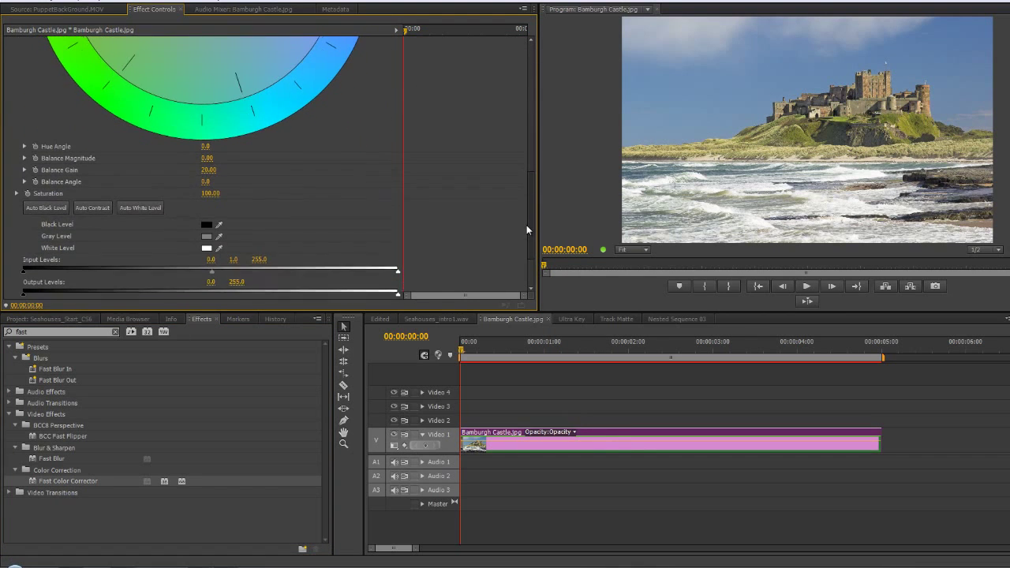
pyautogui.click(17, 193)
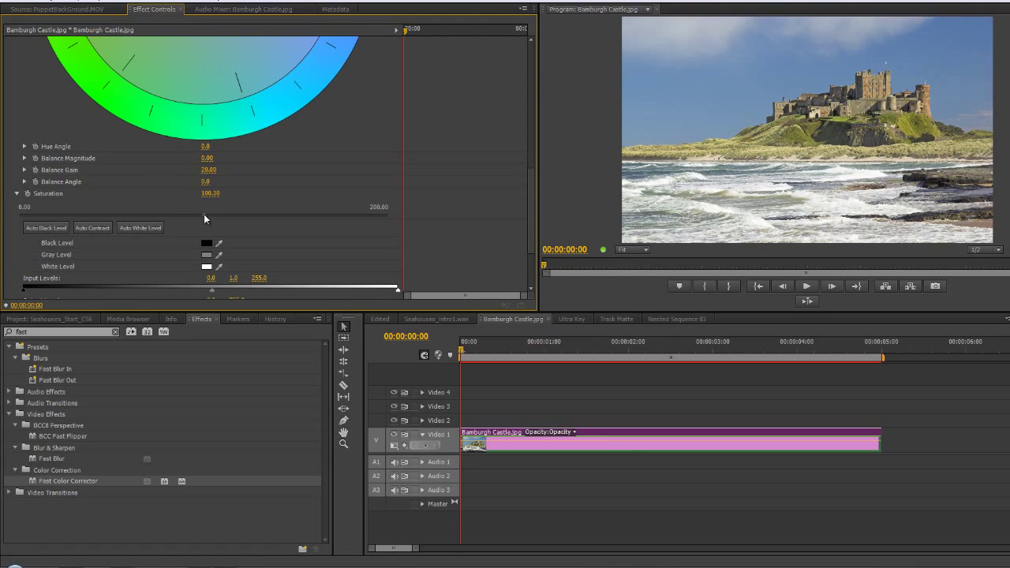
pyautogui.moveTo(203, 213); pyautogui.dragTo(24, 217)
# Step: Switch off both Tint and Fast Color Corrector, then clear the effects search
pyautogui.scroll(6, 198, 195)
pyautogui.scroll(3, 195, 192)
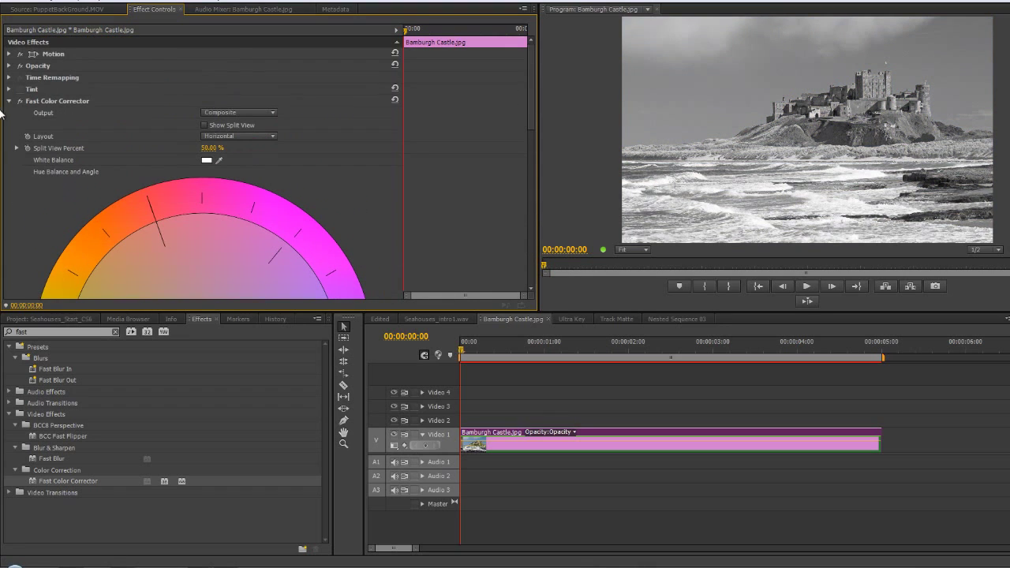
pyautogui.click(11, 102)
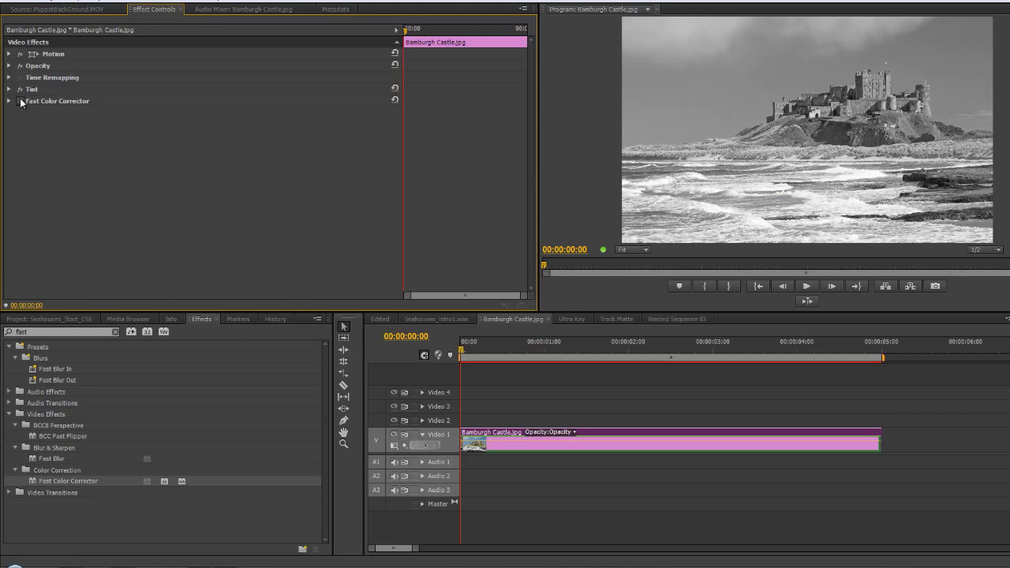
pyautogui.click(19, 89)
pyautogui.click(20, 101)
pyautogui.click(116, 332)
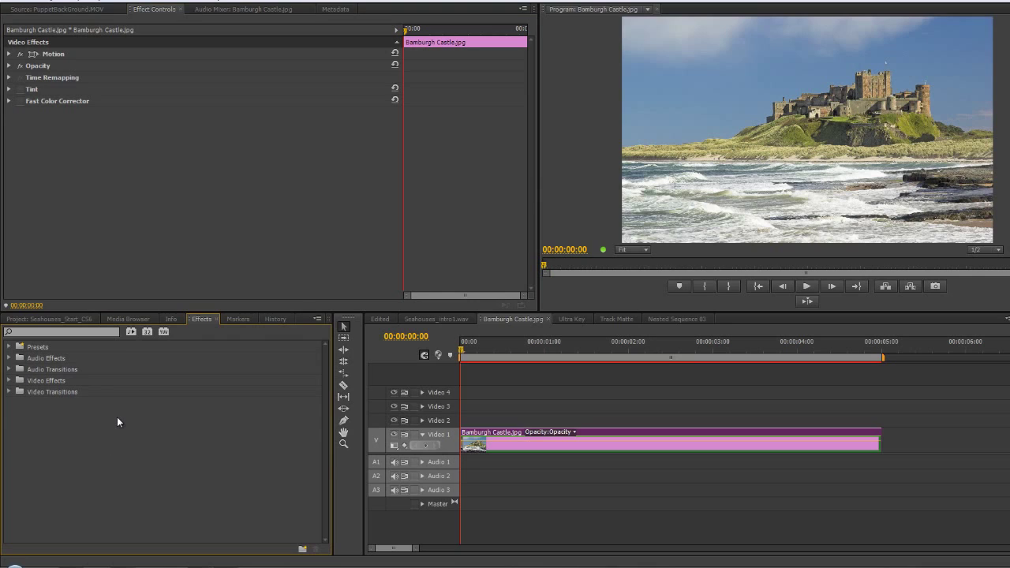
# Step: Apply the Black & White effect to the castle clip
pyautogui.click(83, 331)
pyautogui.write('black')
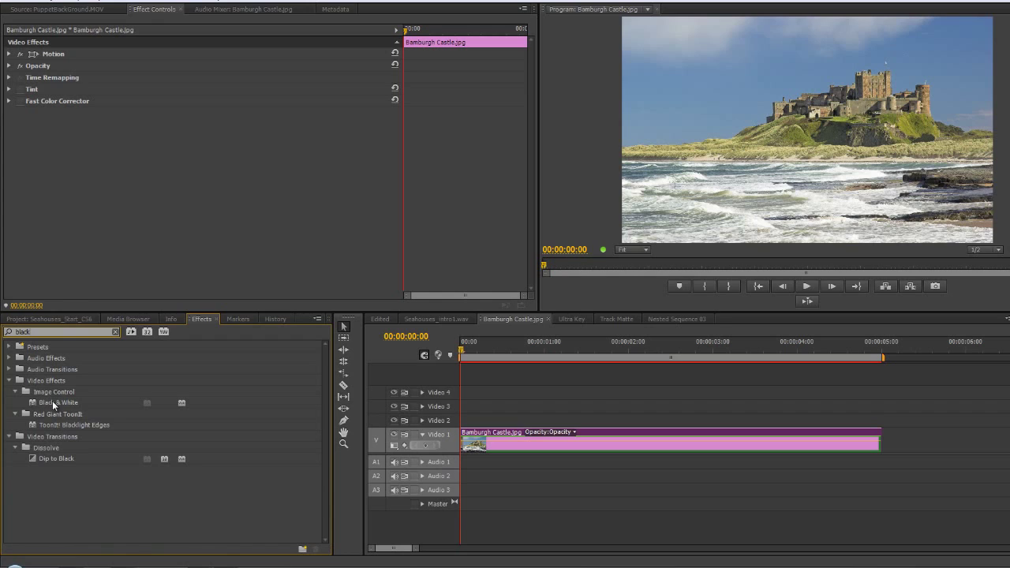
pyautogui.moveTo(52, 401); pyautogui.dragTo(629, 441)
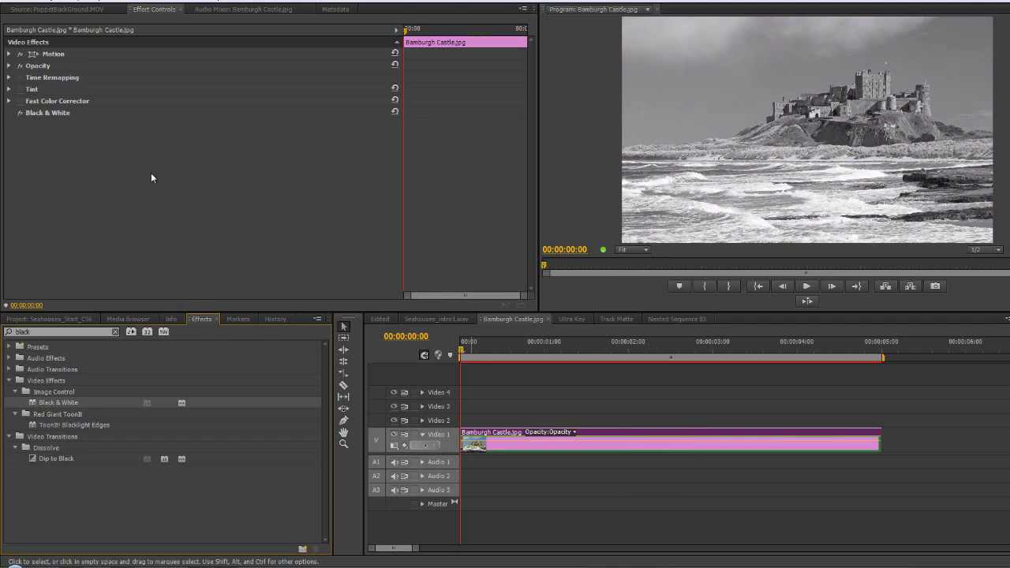
# Step: Compare Black & White against Tint, leave both off, and clear the effects search
pyautogui.click(20, 114)
pyautogui.click(21, 113)
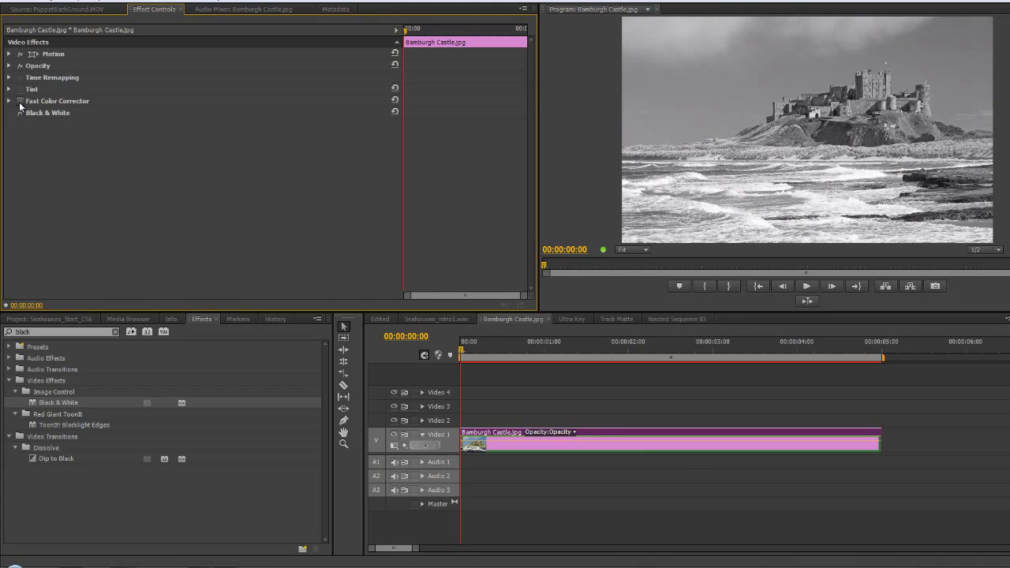
pyautogui.click(21, 113)
pyautogui.click(20, 89)
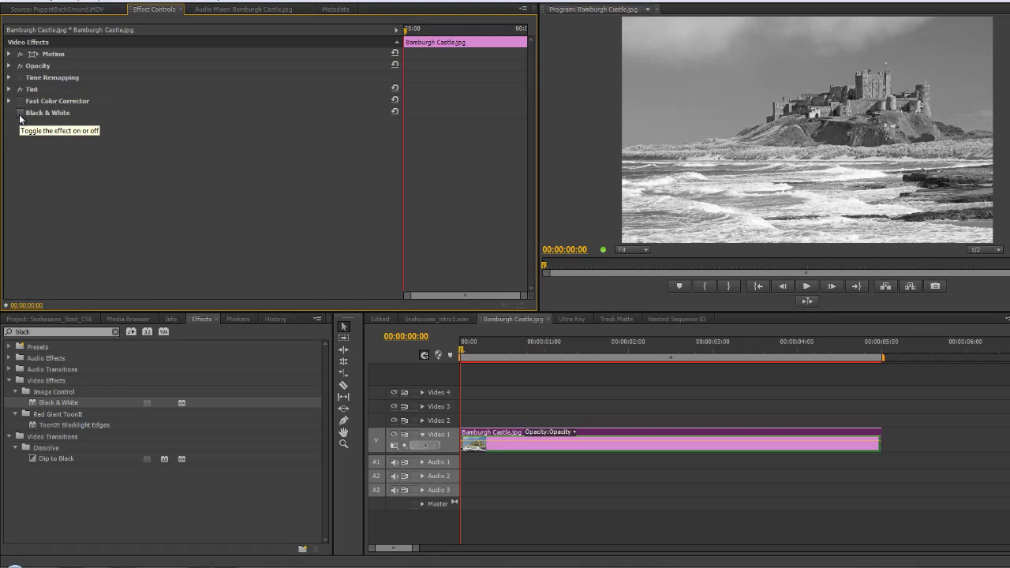
pyautogui.click(21, 113)
pyautogui.click(21, 89)
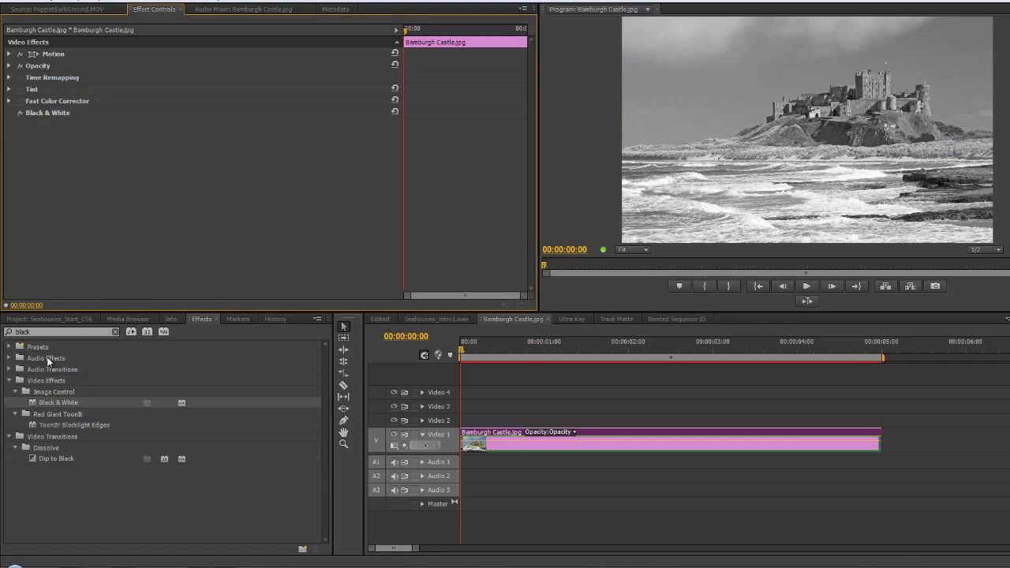
pyautogui.click(21, 113)
pyautogui.click(116, 331)
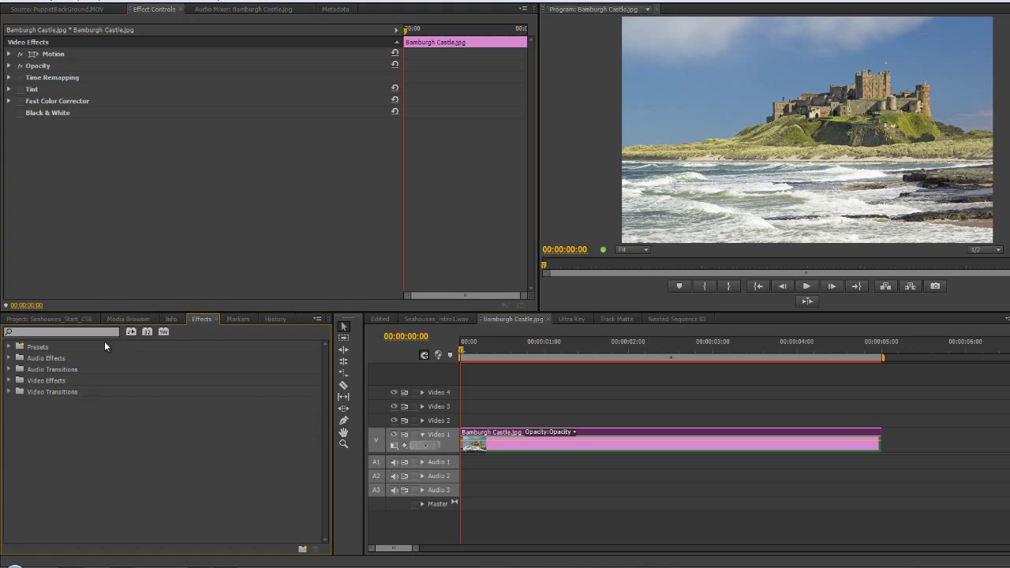
# Step: Apply Calculations from Video Effects > Channel to the castle clip on Video 1
pyautogui.click(10, 380)
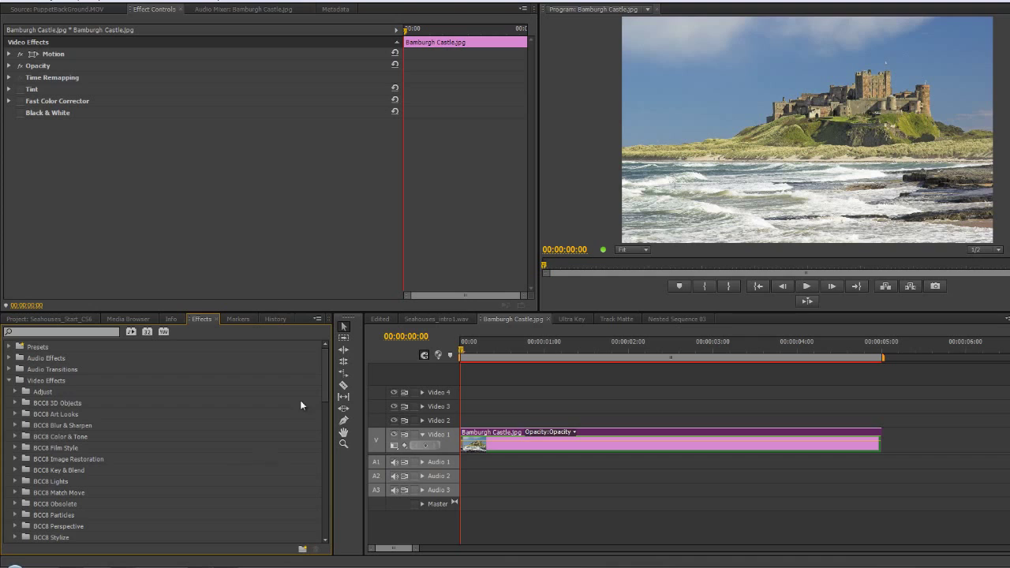
pyautogui.moveTo(325, 381); pyautogui.dragTo(325, 425)
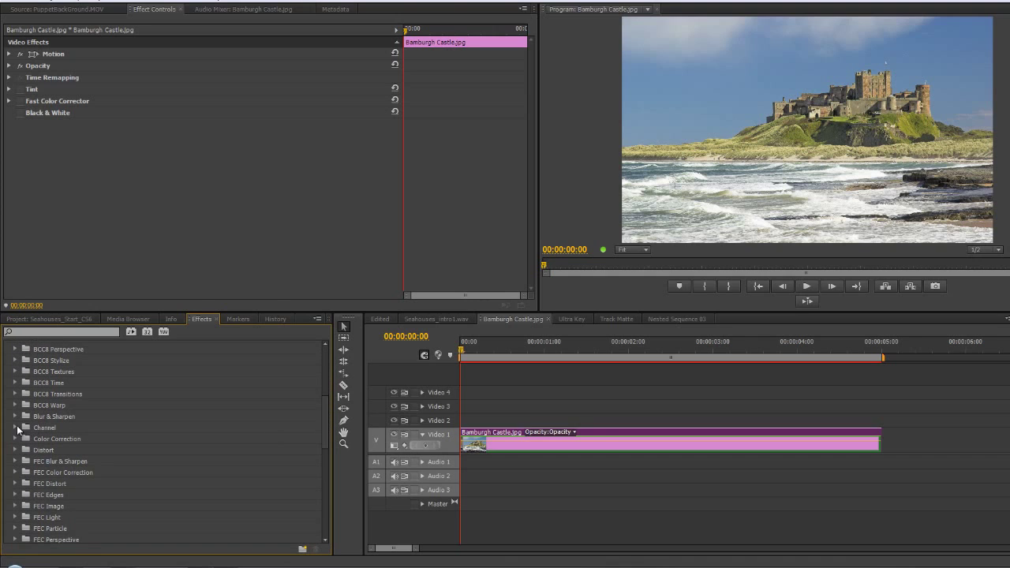
pyautogui.click(15, 427)
pyautogui.scroll(-1, 119, 427)
pyautogui.scroll(-1, 116, 430)
pyautogui.click(63, 406)
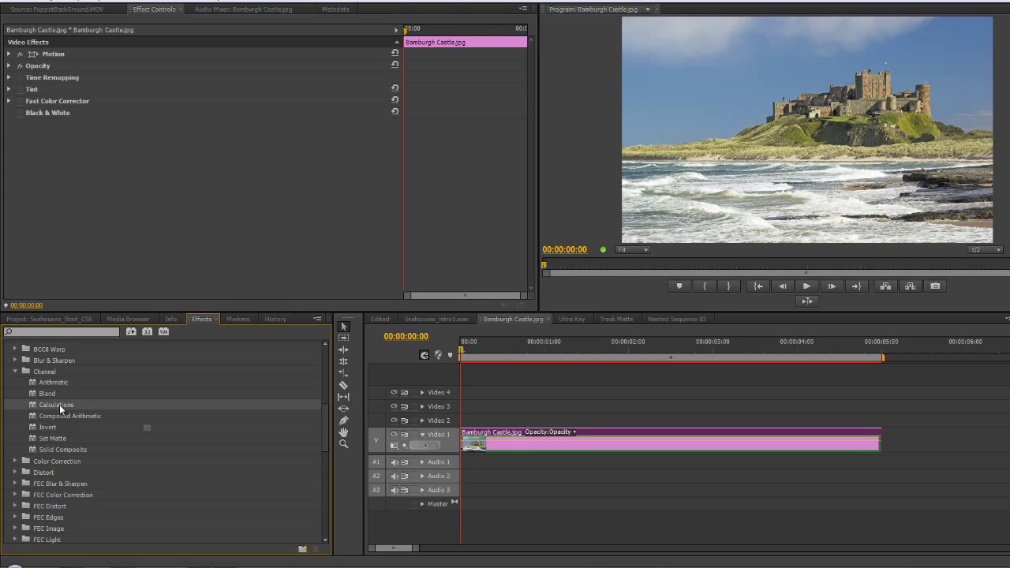
pyautogui.moveTo(60, 408); pyautogui.dragTo(601, 444)
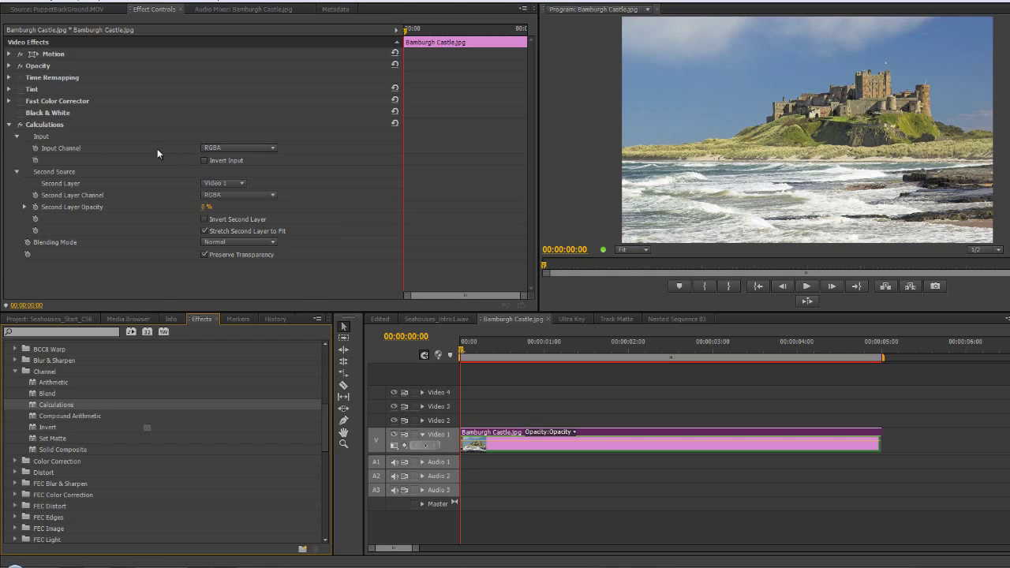
# Step: Set the Calculations input to Gray and compare it with Black & White and the colour original
pyautogui.click(273, 149)
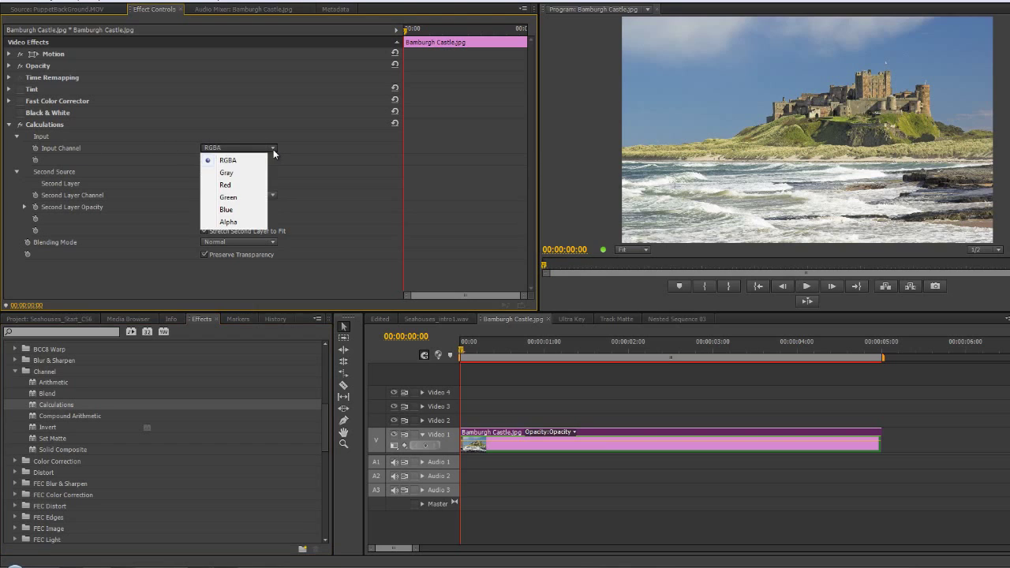
pyautogui.click(232, 175)
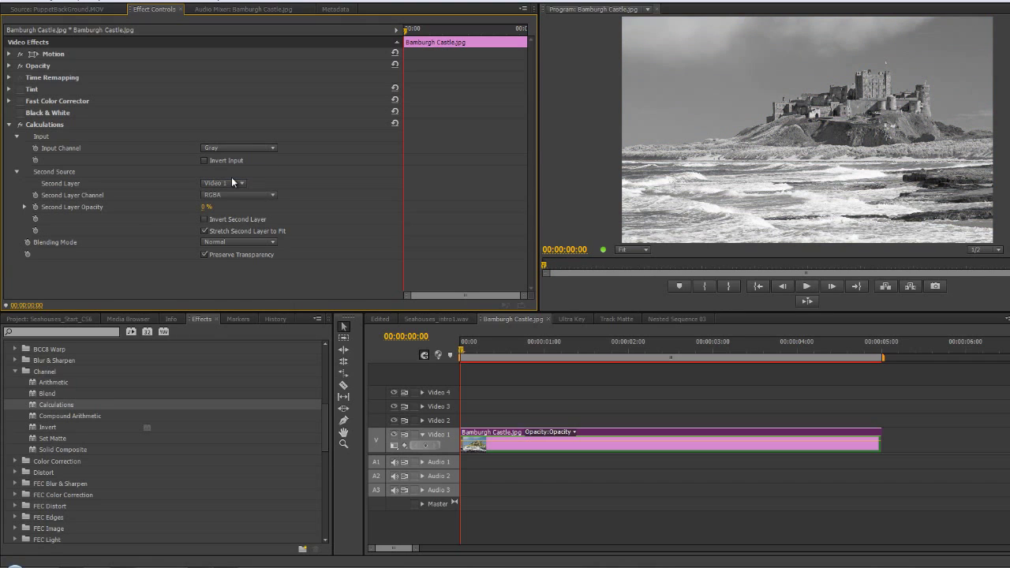
pyautogui.click(20, 113)
pyautogui.click(20, 125)
pyautogui.click(20, 112)
pyautogui.click(19, 125)
pyautogui.click(19, 125)
pyautogui.click(19, 124)
# Step: Try Red and Green as the Calculations input channel, settling on Blue
pyautogui.click(274, 148)
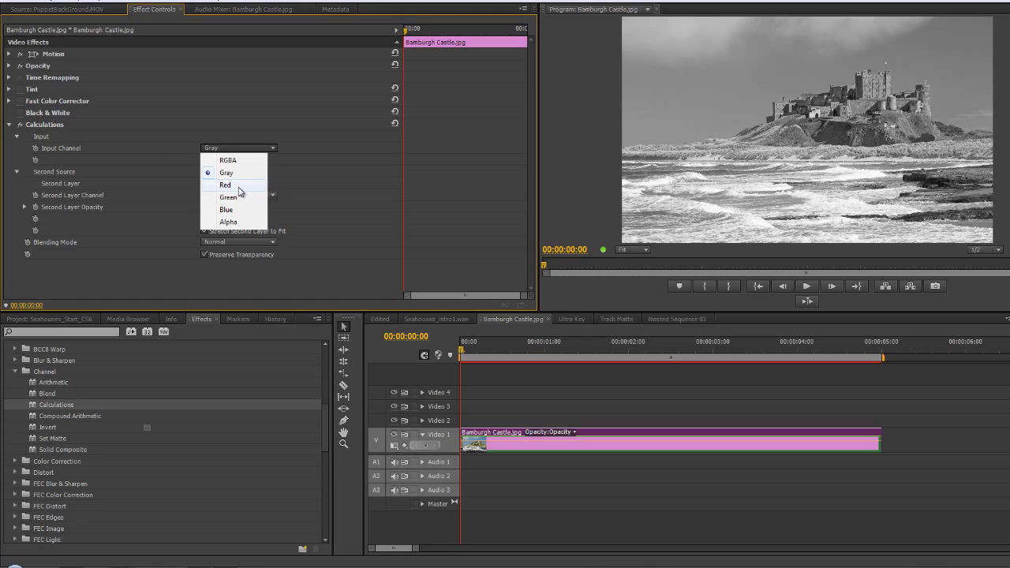
pyautogui.click(238, 186)
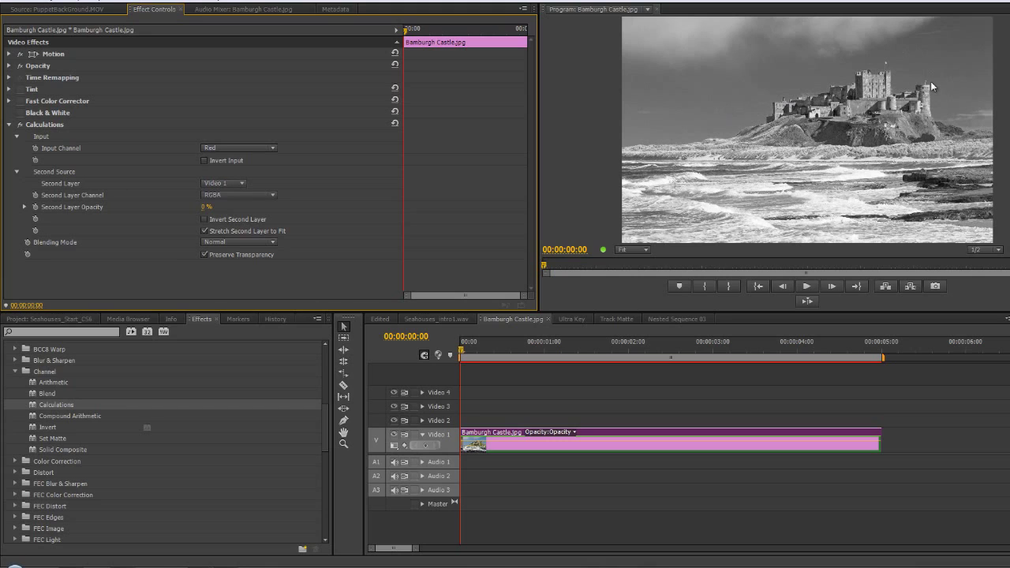
pyautogui.click(249, 150)
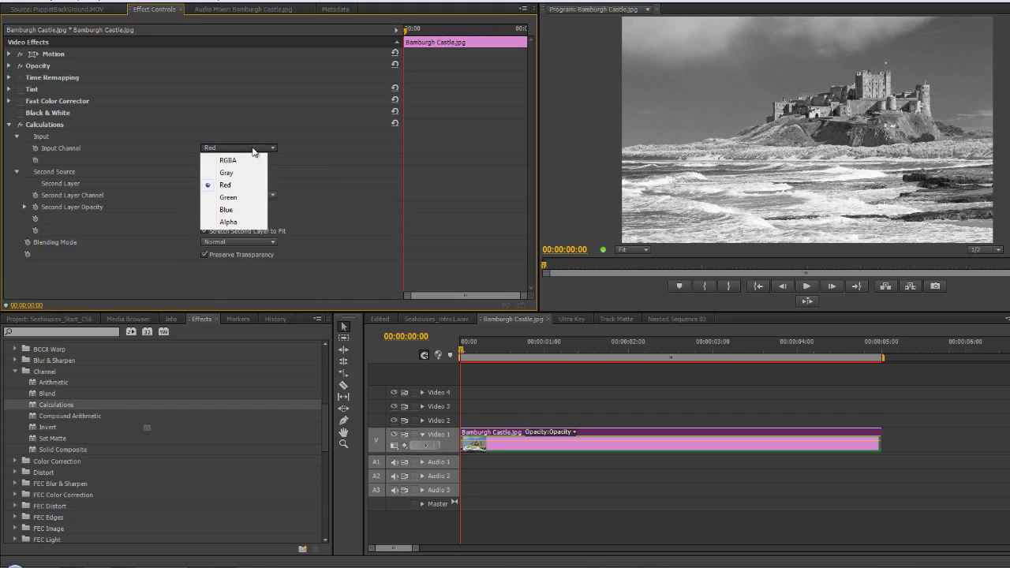
pyautogui.click(234, 197)
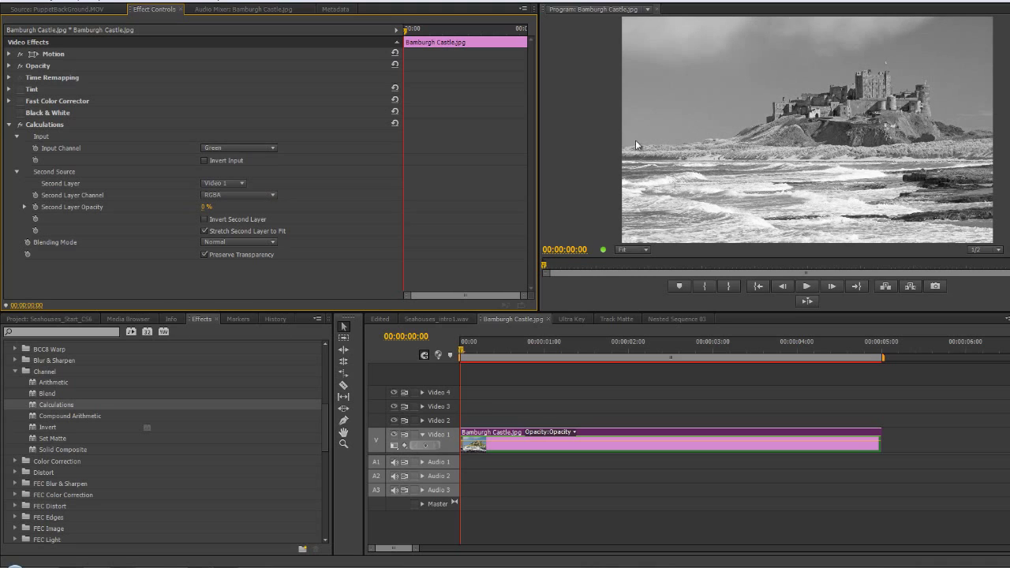
pyautogui.click(273, 148)
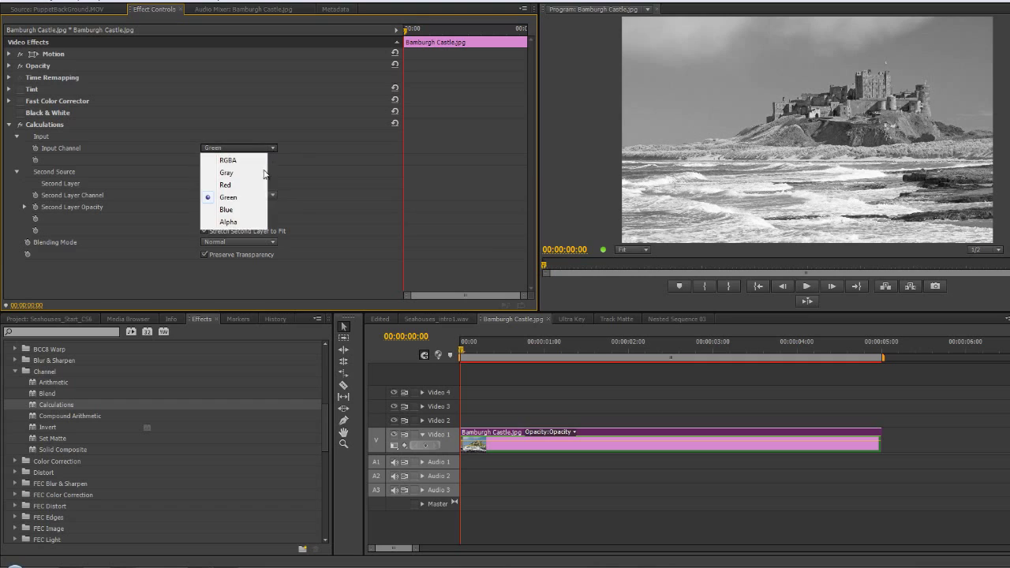
pyautogui.click(227, 209)
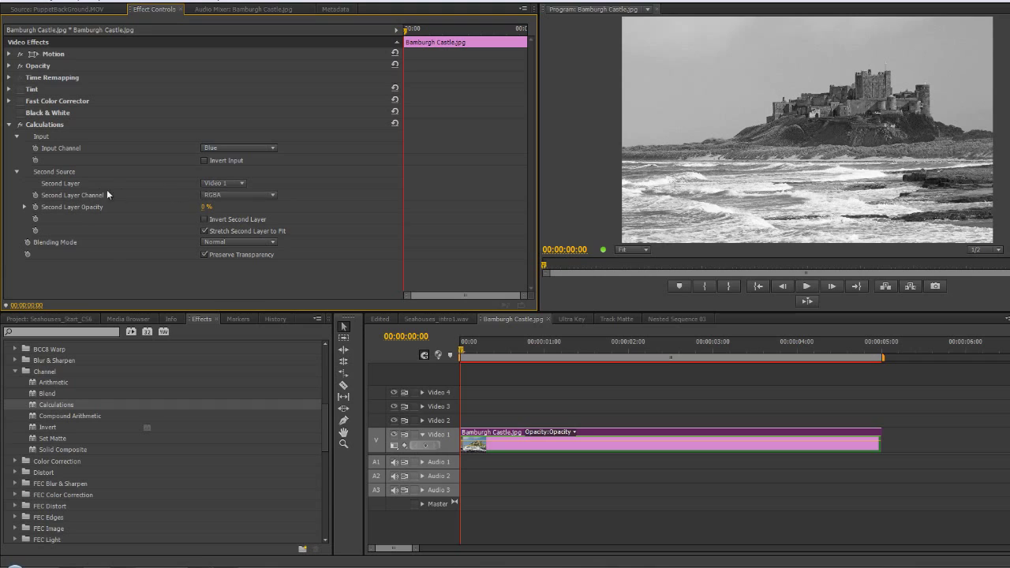
# Step: Use the Red channel as the second layer at 100% opacity in Multiply mode
pyautogui.click(231, 195)
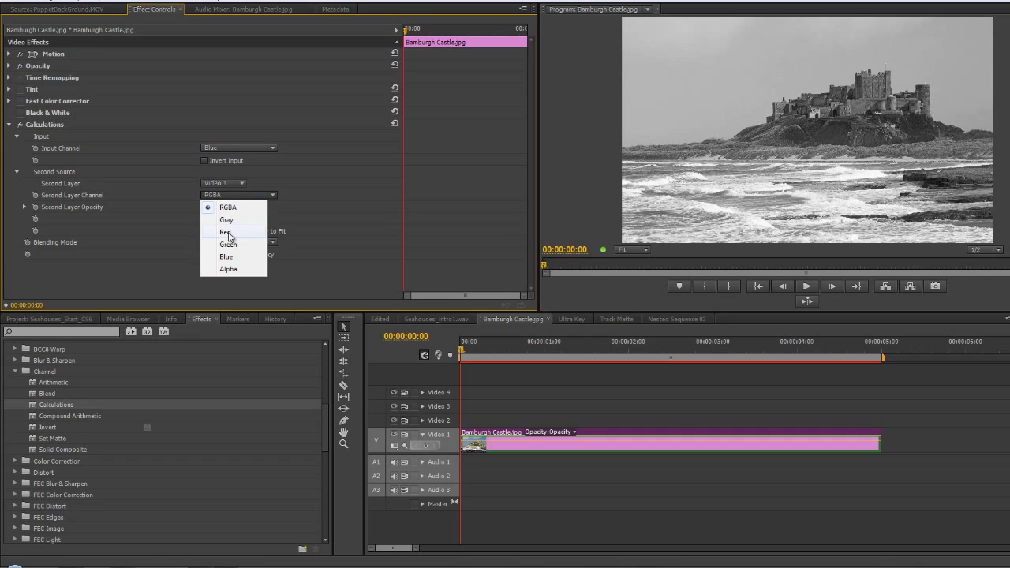
pyautogui.click(227, 233)
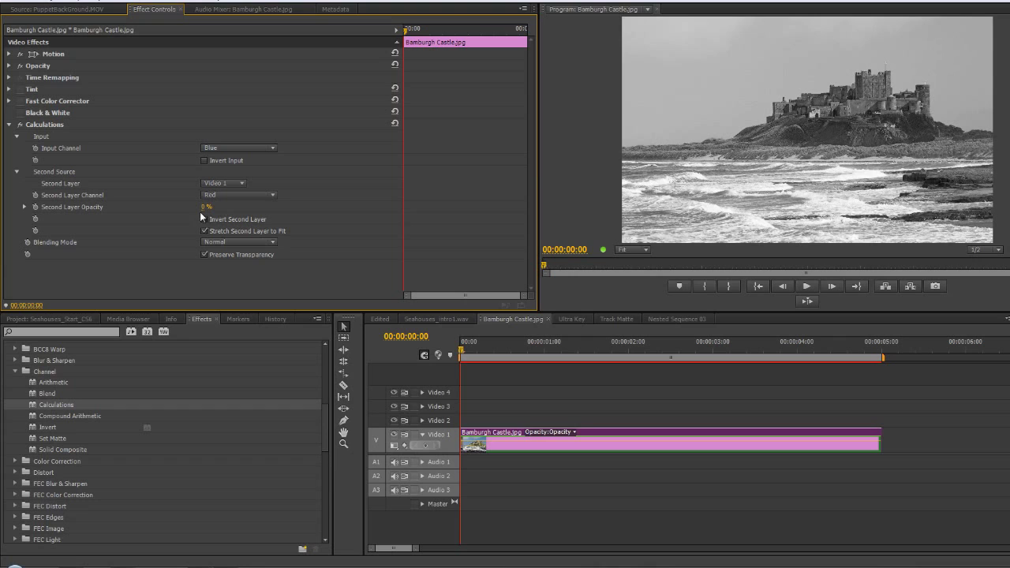
pyautogui.moveTo(203, 209); pyautogui.dragTo(375, 198)
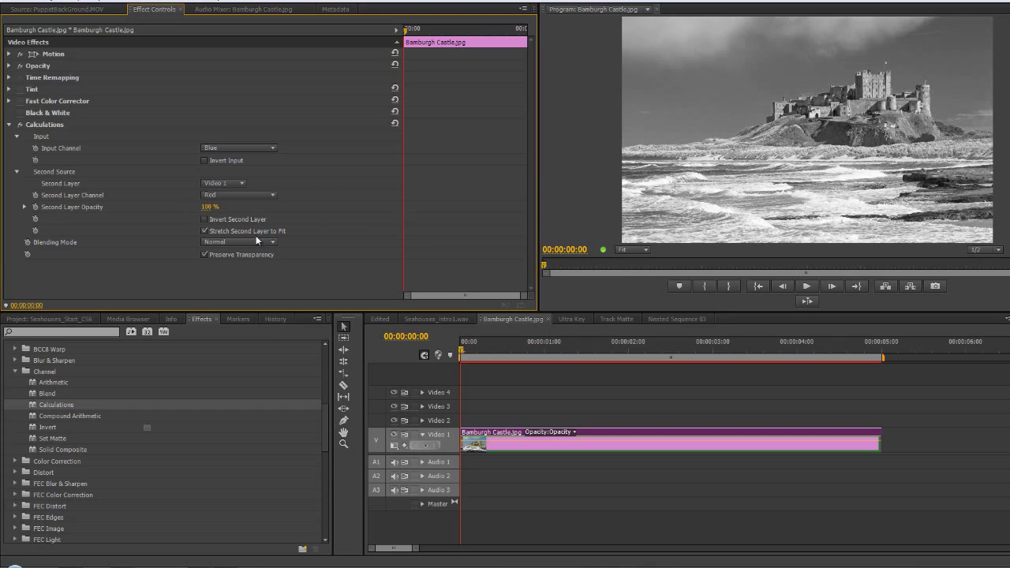
pyautogui.click(253, 241)
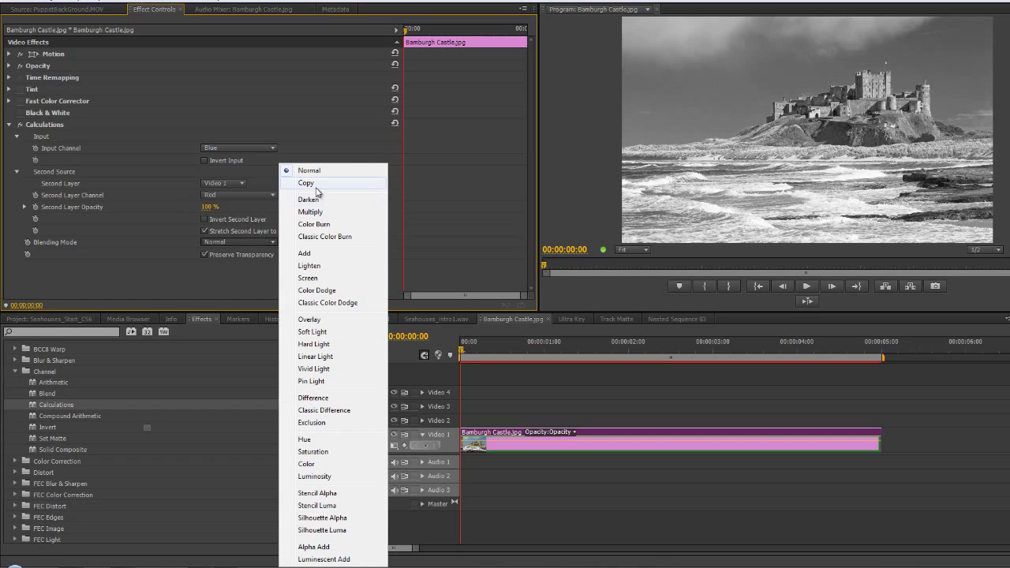
pyautogui.click(319, 214)
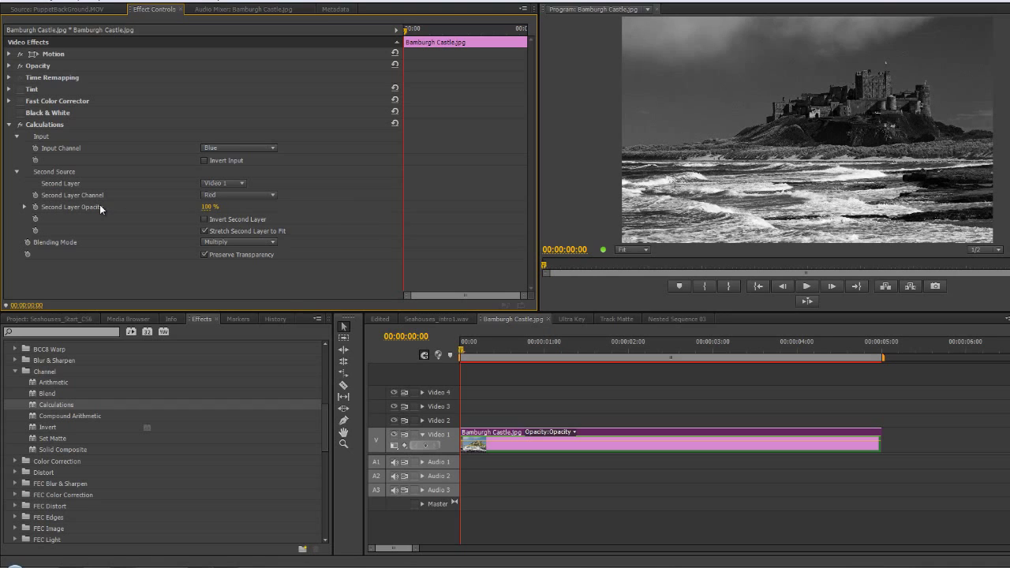
# Step: Lower the second layer opacity to 55% and invert the second layer
pyautogui.moveTo(204, 208); pyautogui.dragTo(171, 206)
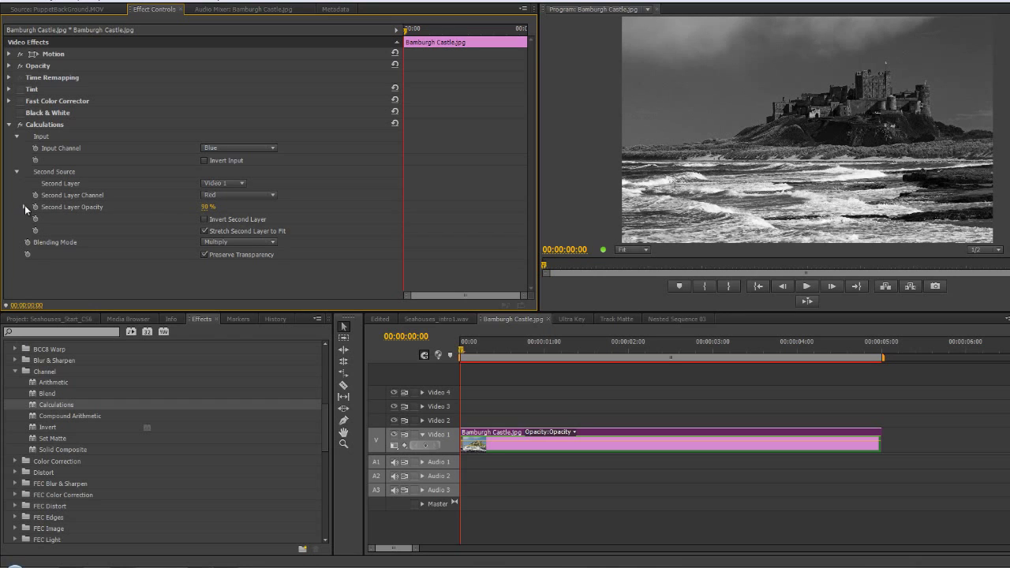
pyautogui.click(25, 208)
pyautogui.moveTo(350, 229); pyautogui.dragTo(288, 230)
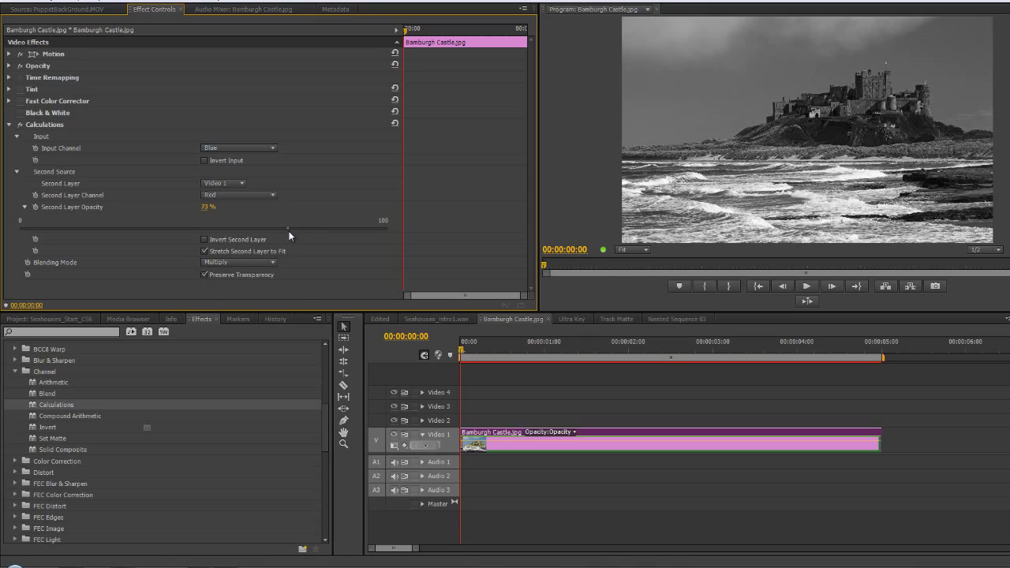
pyautogui.moveTo(286, 228); pyautogui.dragTo(221, 230)
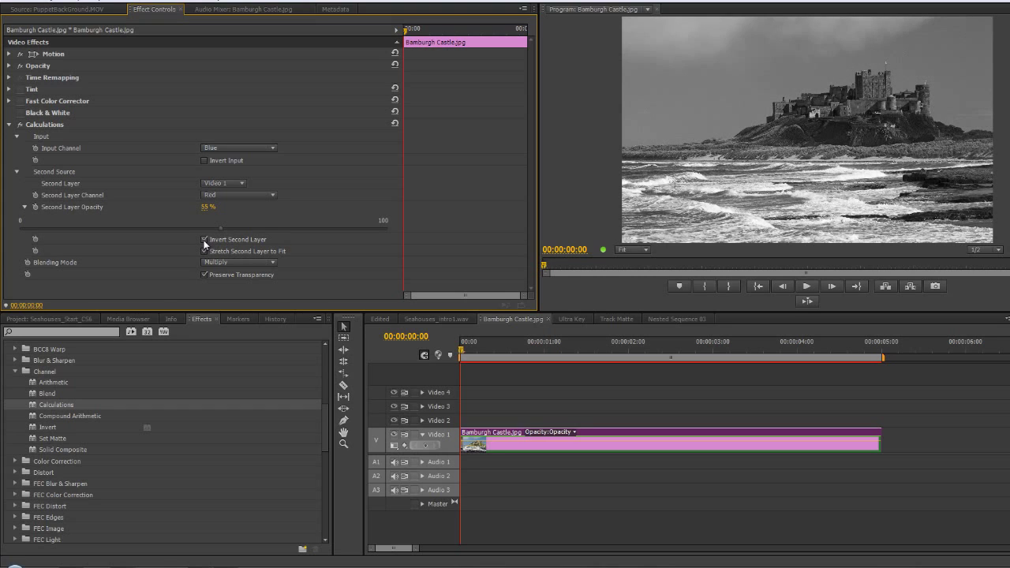
pyautogui.click(204, 240)
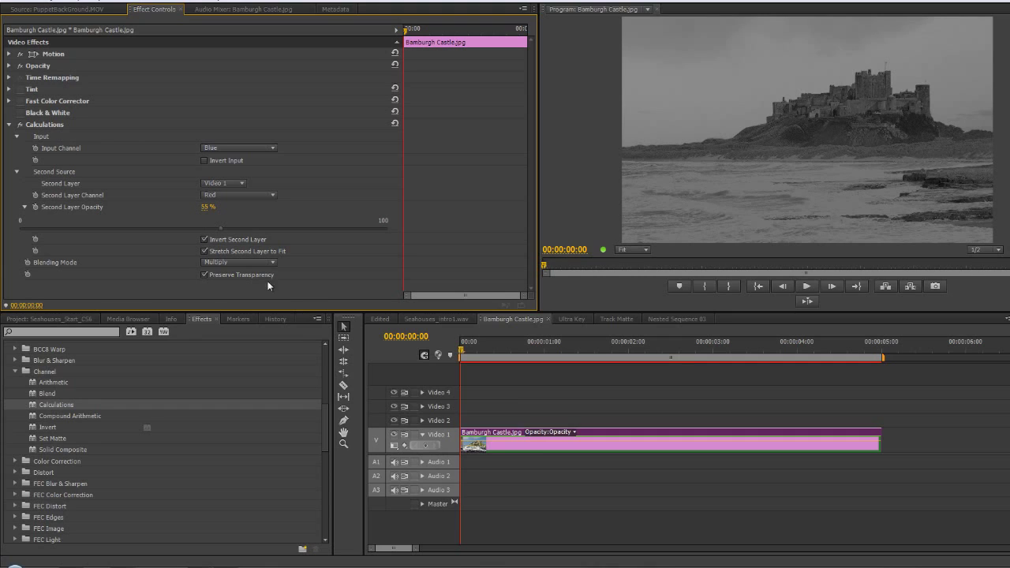
# Step: Switch Calculations to Green input with an un-inverted Red layer in Hard Light at 33%
pyautogui.click(209, 240)
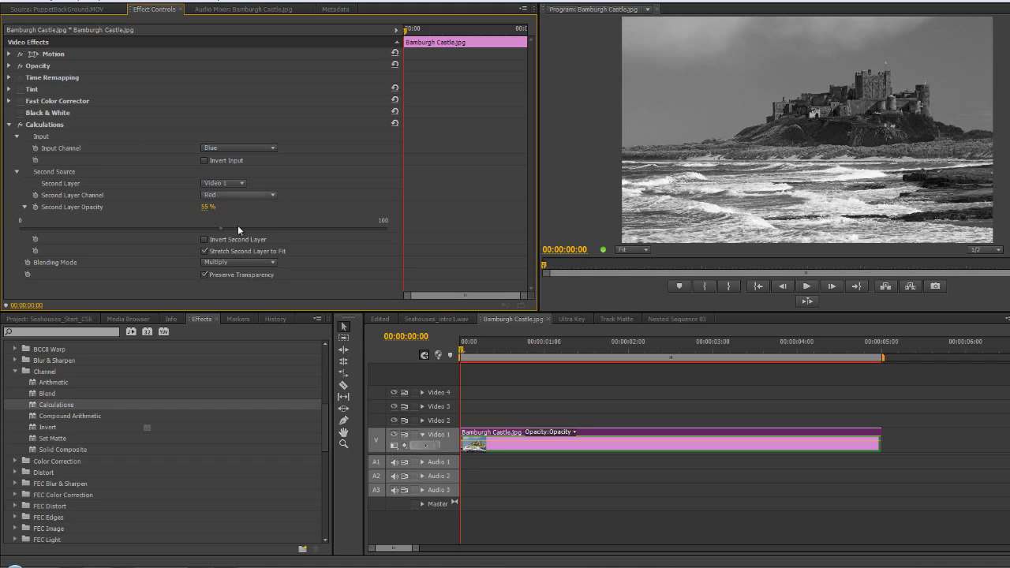
pyautogui.click(242, 147)
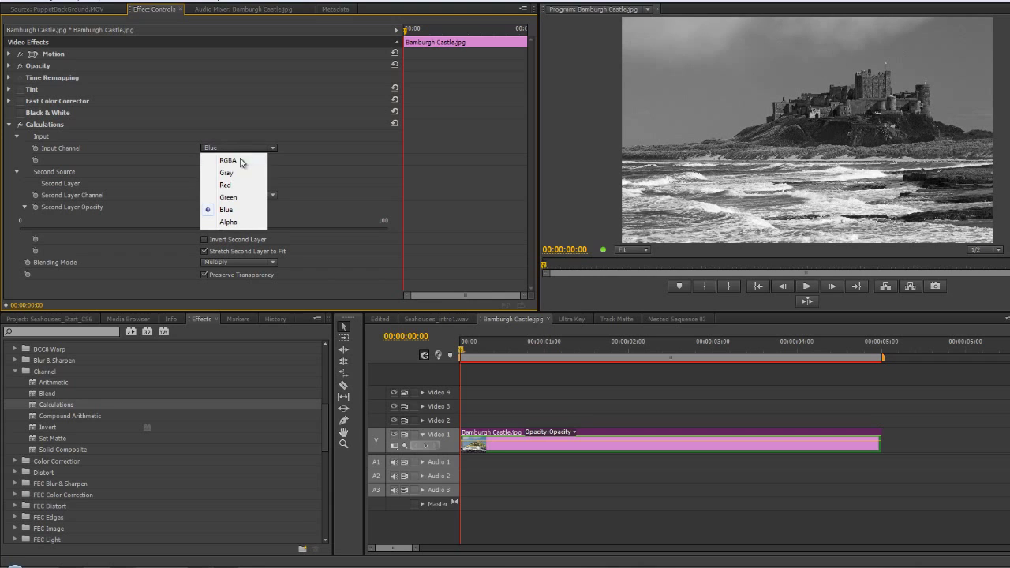
pyautogui.click(234, 197)
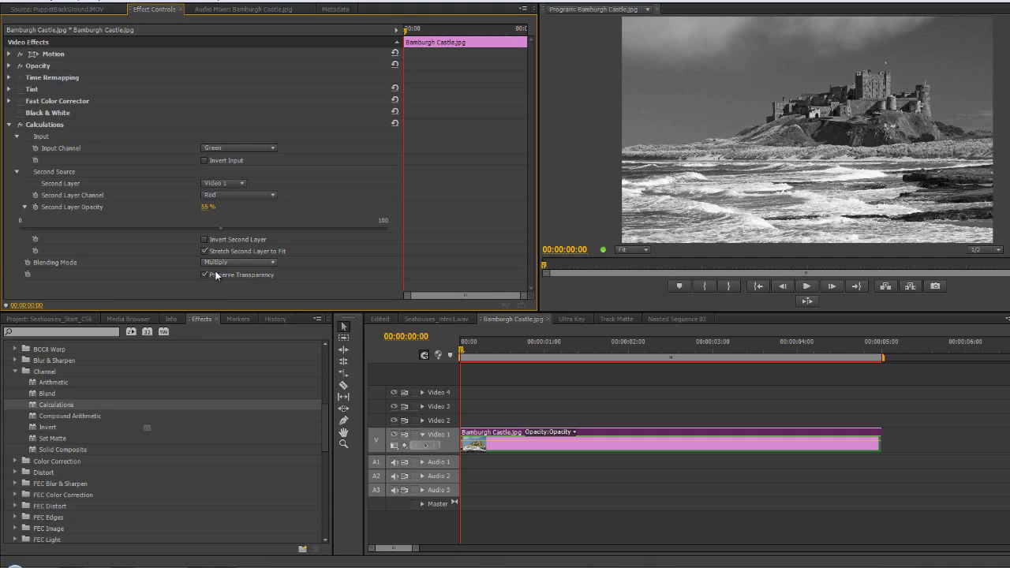
pyautogui.click(271, 263)
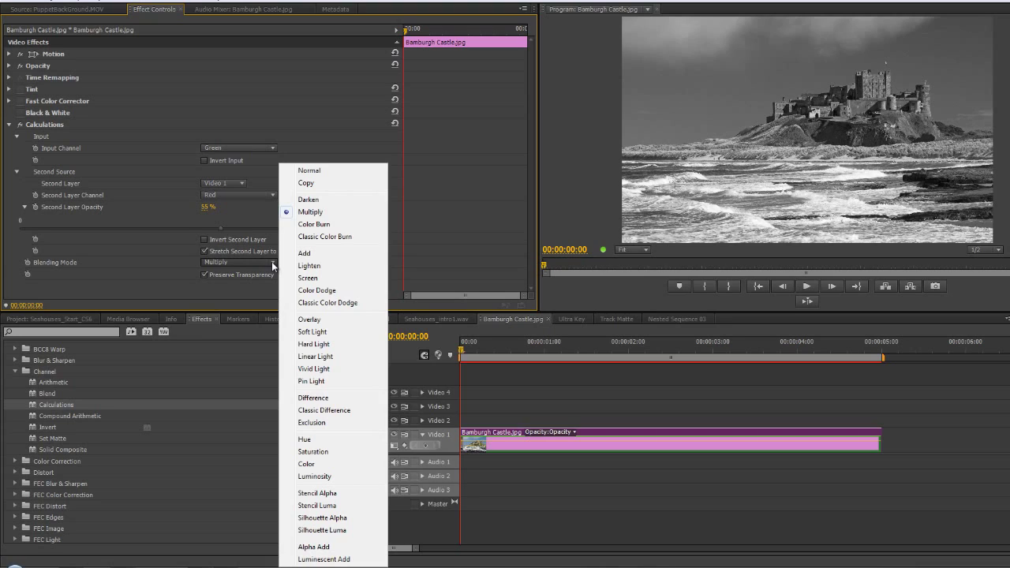
pyautogui.click(310, 345)
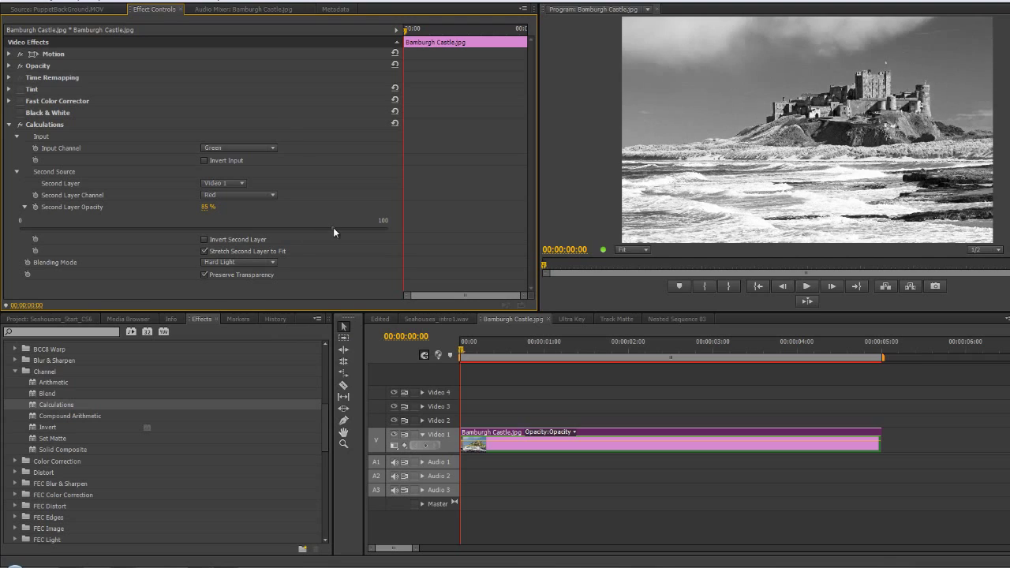
pyautogui.moveTo(332, 228); pyautogui.dragTo(156, 232)
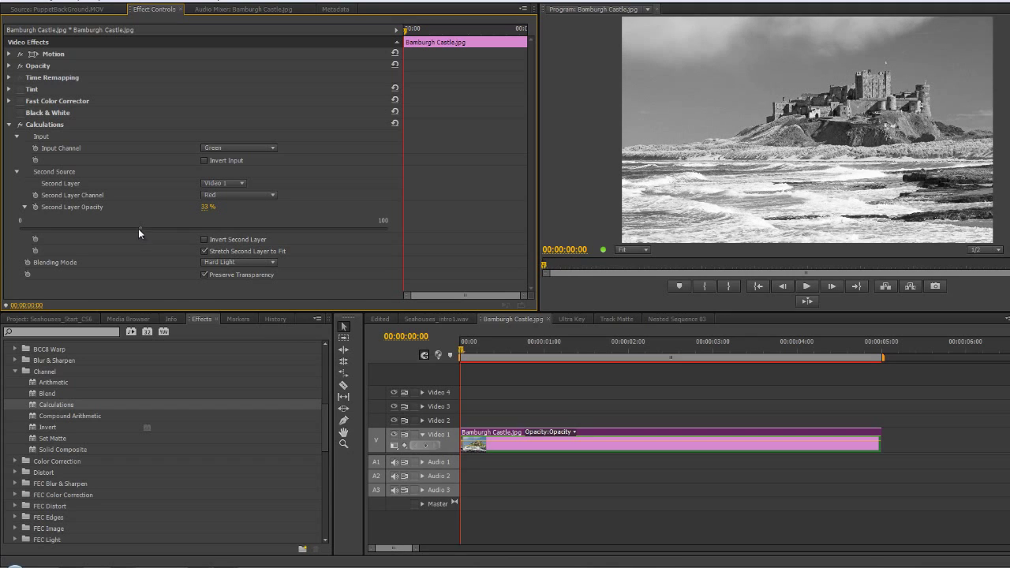
# Step: Blend the Red second layer with Color Burn at 50% opacity
pyautogui.moveTo(140, 228); pyautogui.dragTo(225, 227)
pyautogui.click(260, 263)
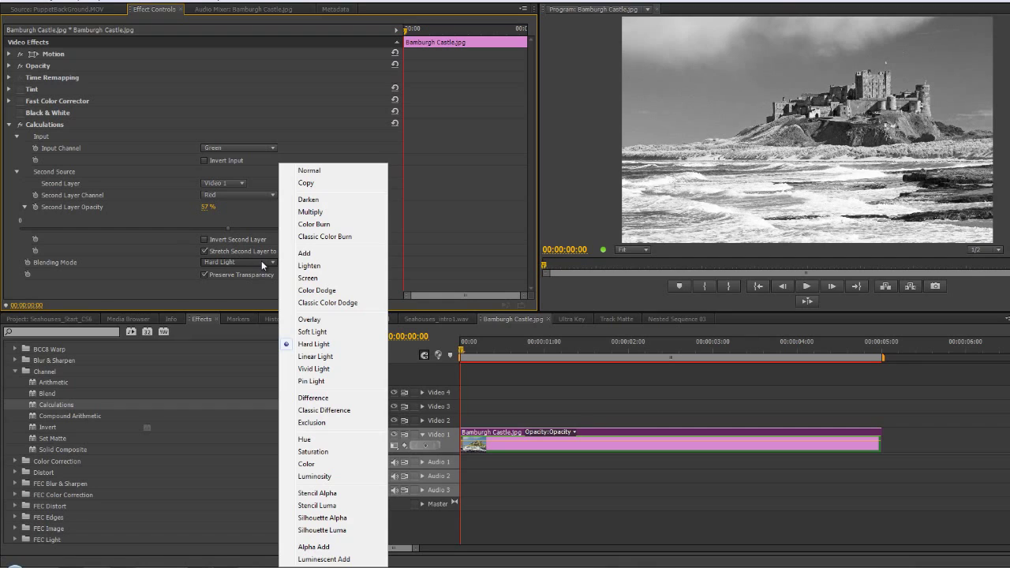
pyautogui.click(320, 224)
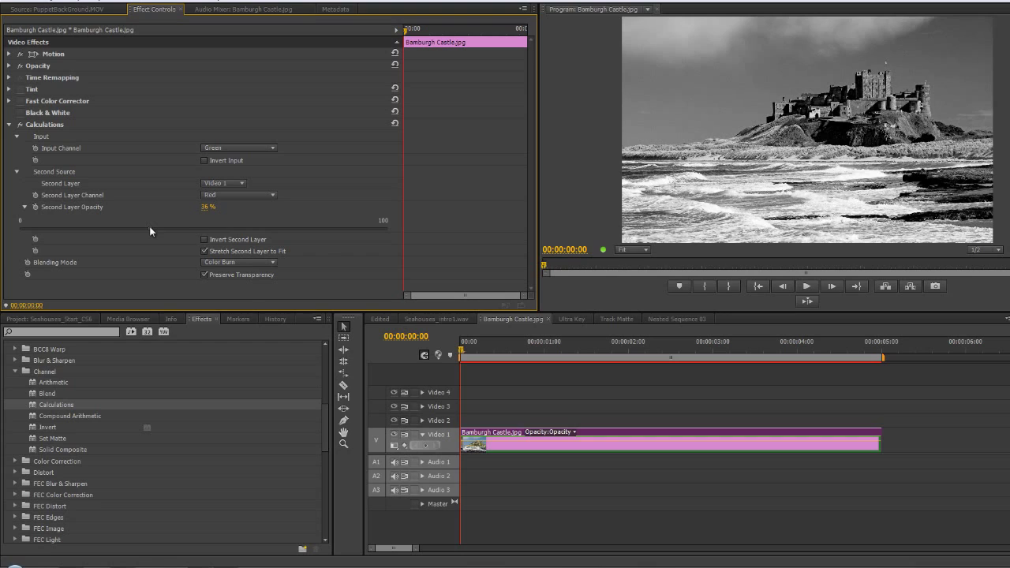
pyautogui.moveTo(201, 231); pyautogui.dragTo(205, 229)
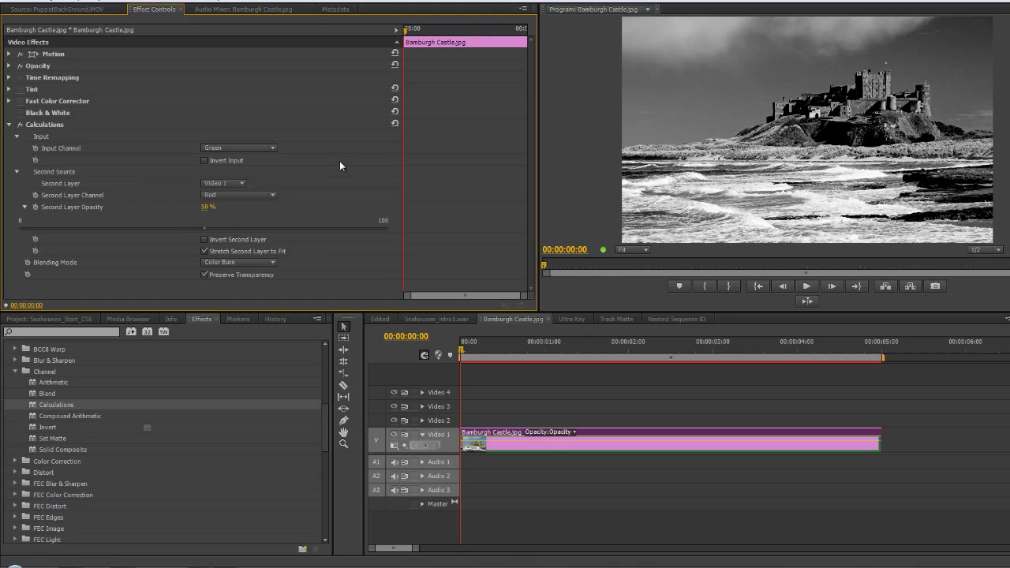
pyautogui.click(10, 125)
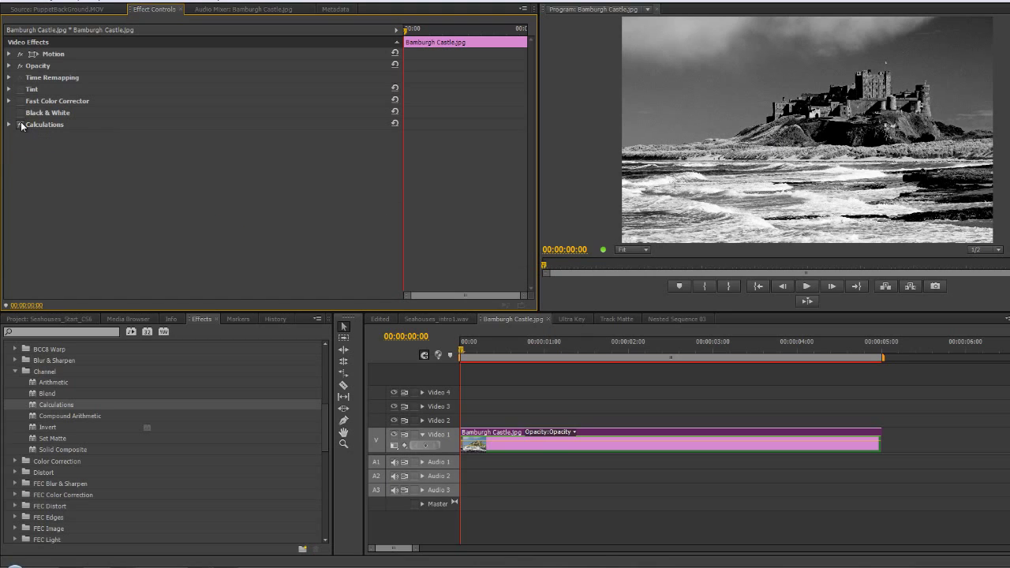
pyautogui.click(21, 125)
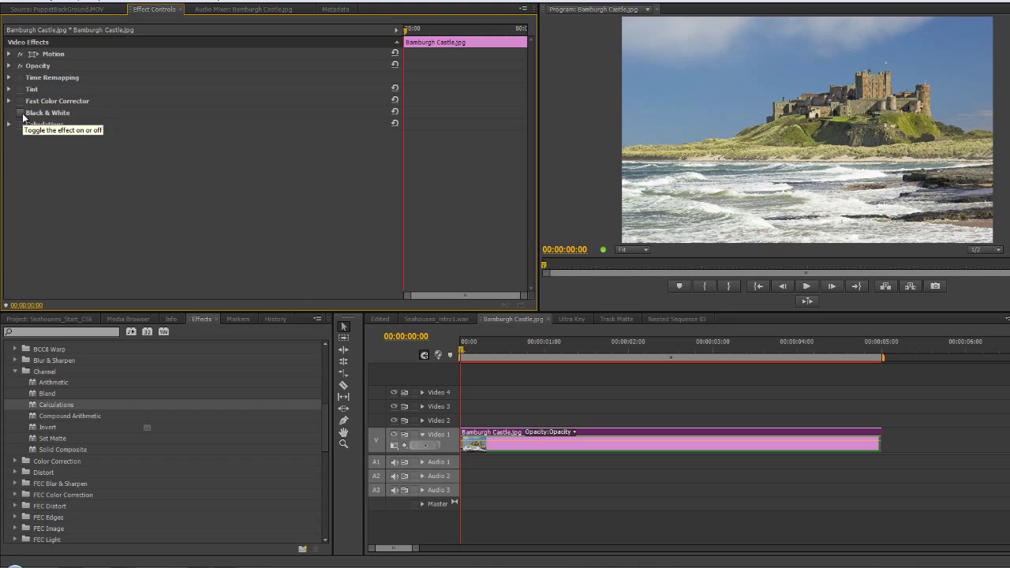
pyautogui.click(21, 113)
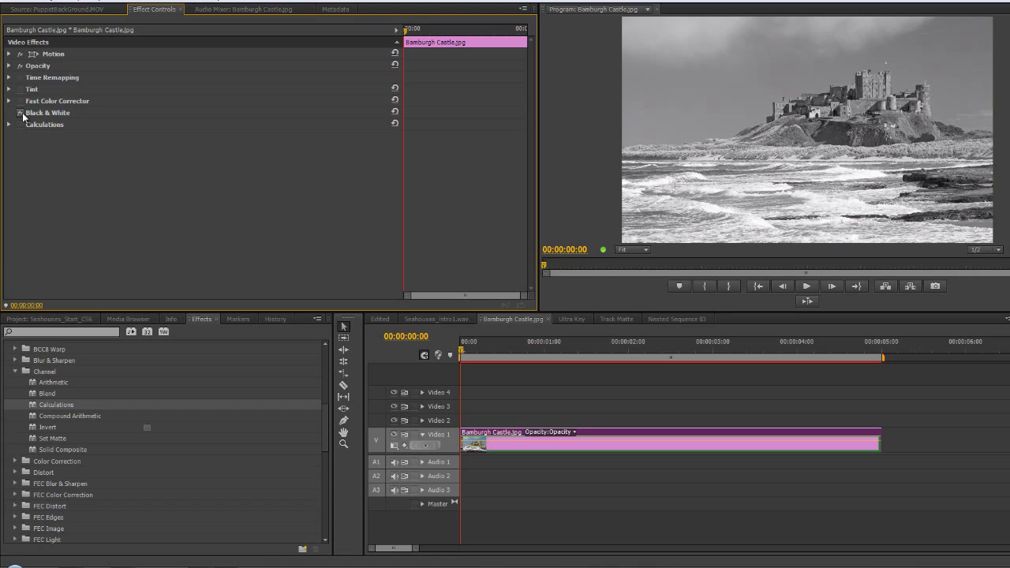
pyautogui.click(21, 125)
pyautogui.click(20, 113)
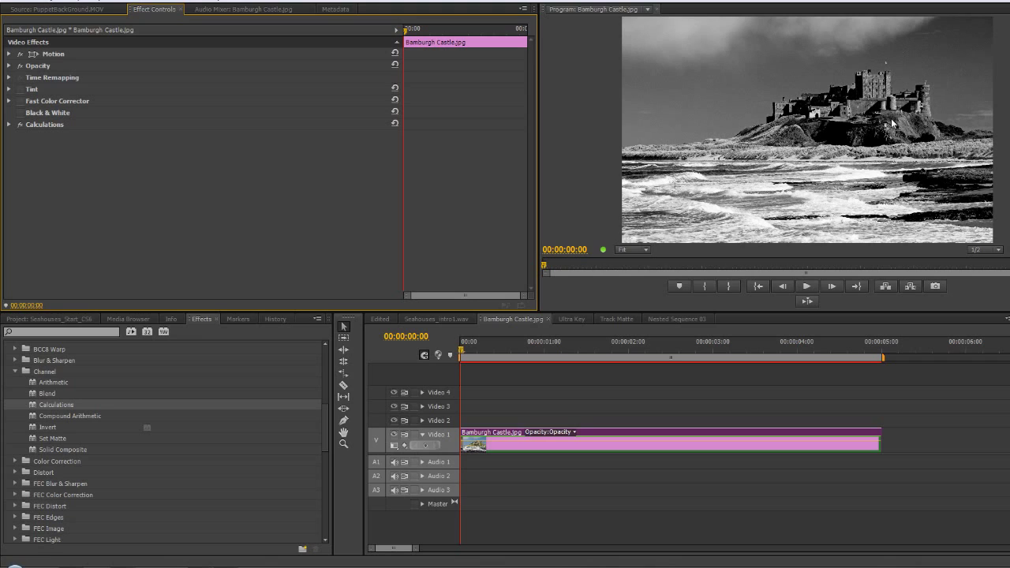
# Step: Set Calculations second layer opacity to 0% and its input channel to Red
pyautogui.click(9, 125)
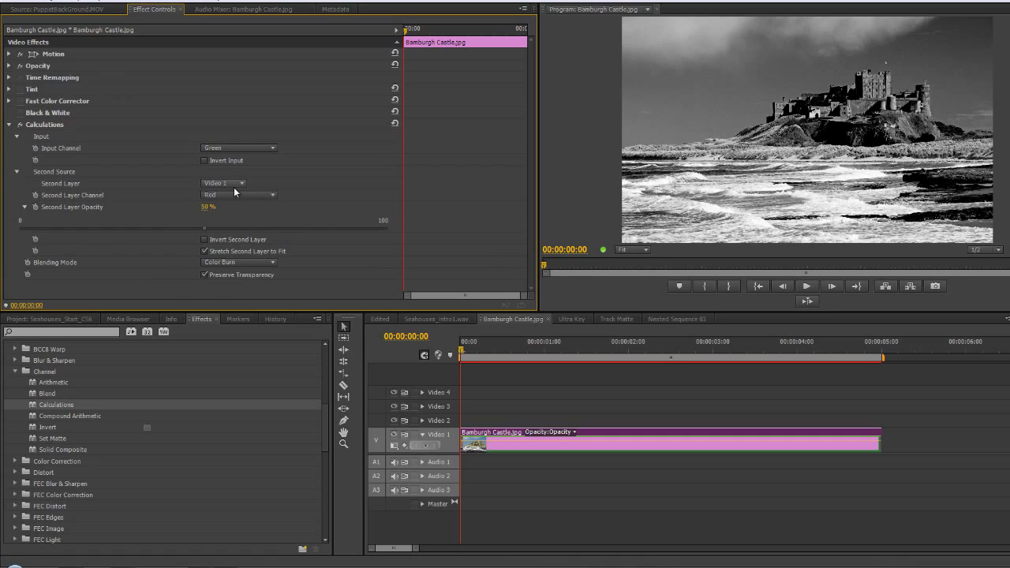
pyautogui.moveTo(208, 207); pyautogui.dragTo(21, 229)
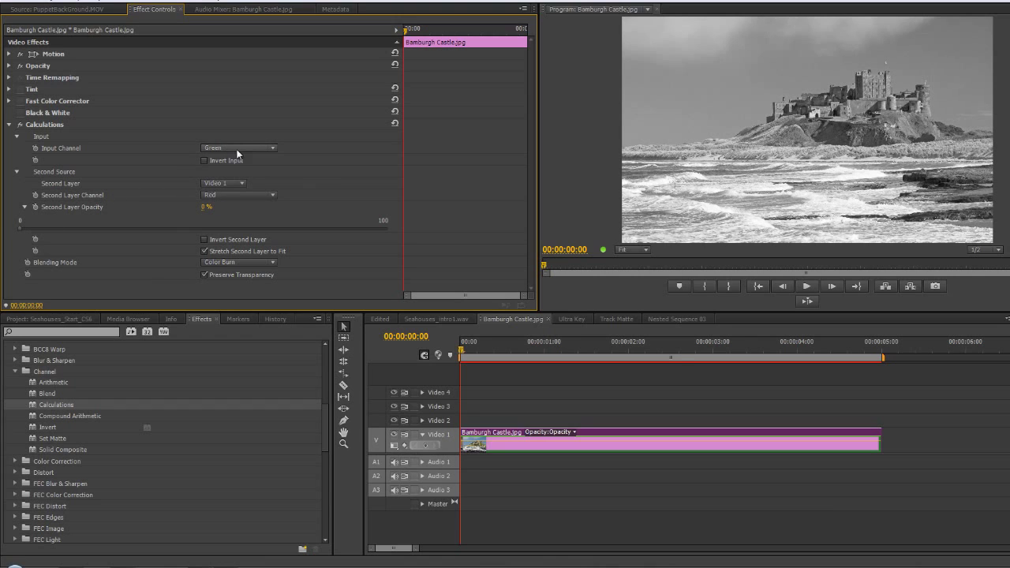
pyautogui.click(243, 149)
pyautogui.click(227, 184)
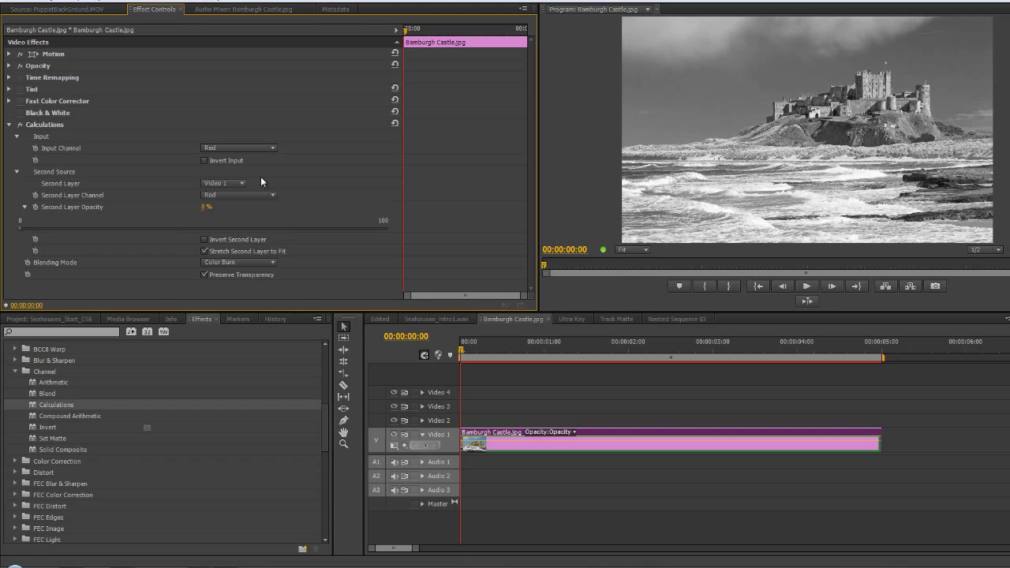
pyautogui.click(9, 125)
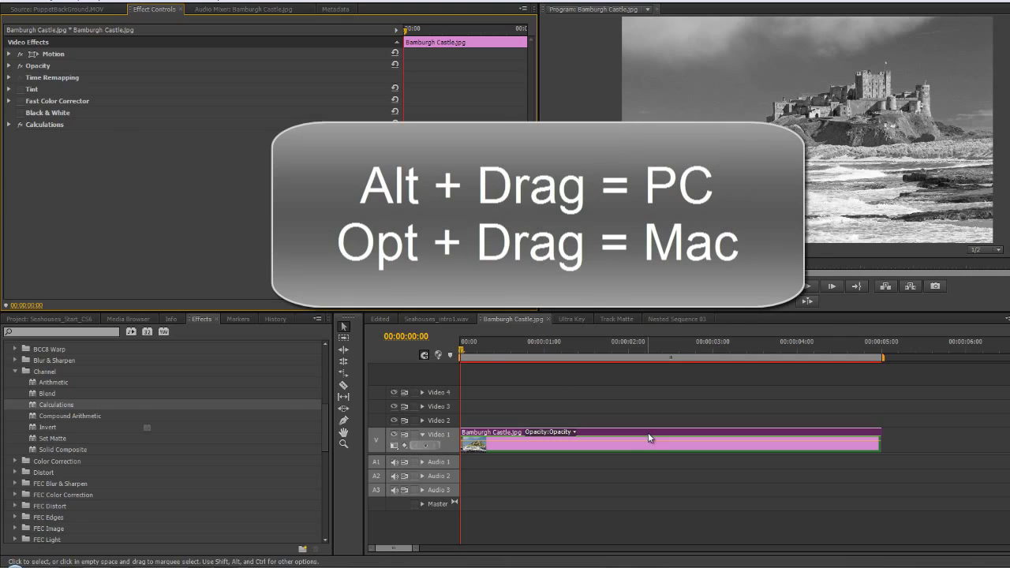
# Step: Duplicate the castle clip onto Video 2 and set its Calculations input to Blue
pyautogui.moveTo(648, 434); pyautogui.dragTo(648, 431)
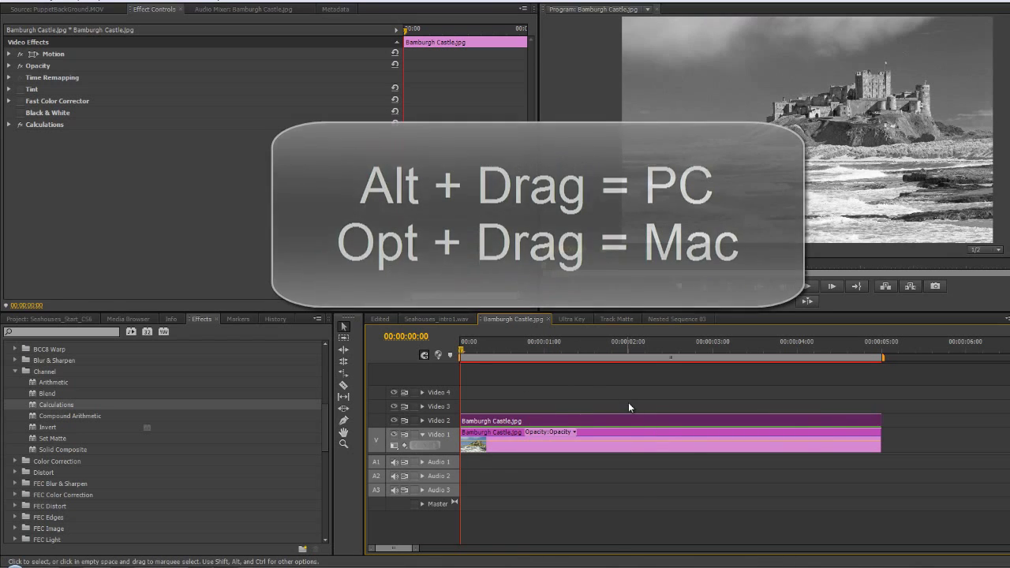
pyautogui.click(9, 125)
pyautogui.click(273, 147)
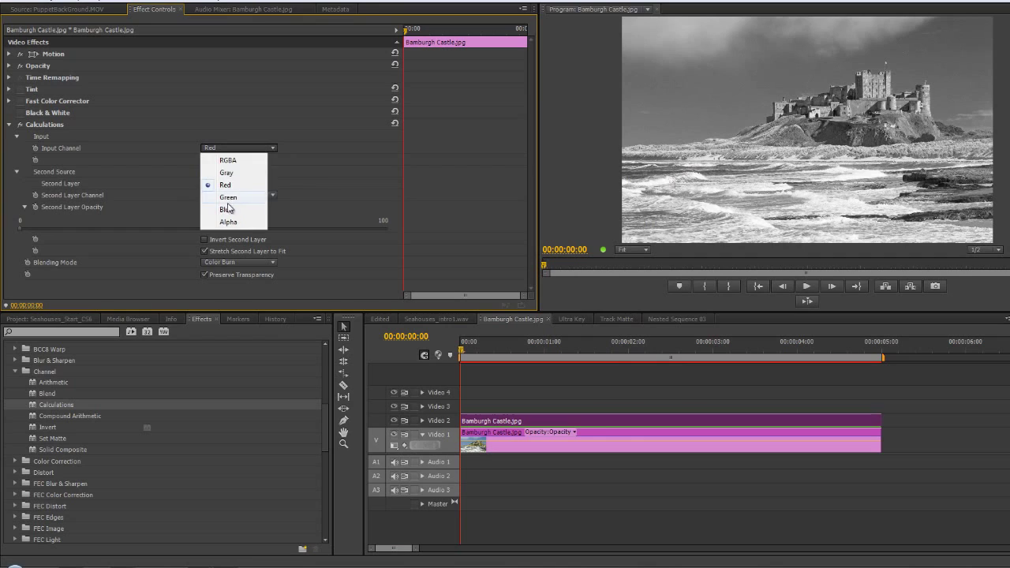
pyautogui.click(227, 210)
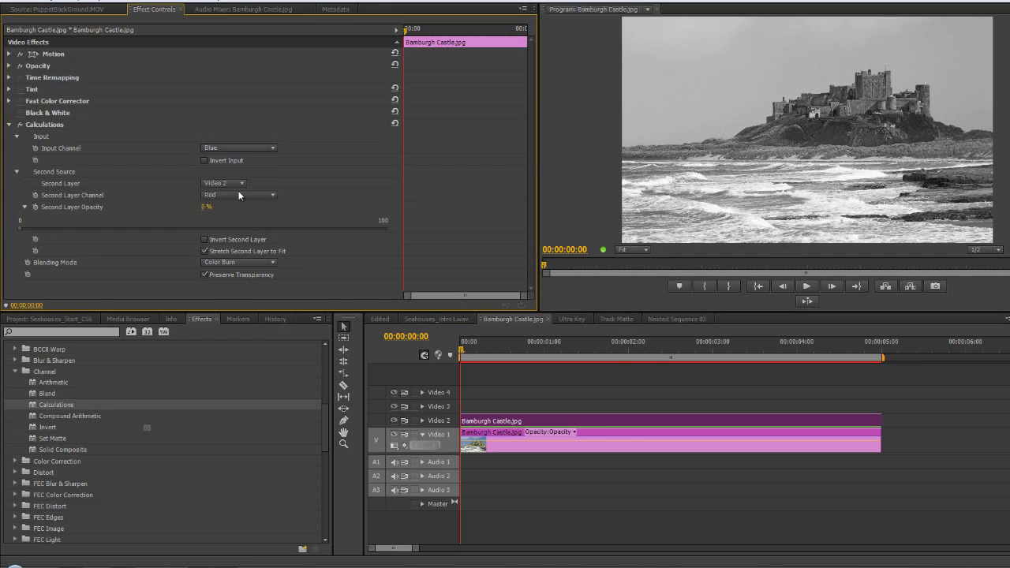
# Step: Set the copy's opacity to Multiply at 62% and remove its opacity keyframes
pyautogui.click(9, 66)
pyautogui.click(270, 88)
pyautogui.click(258, 144)
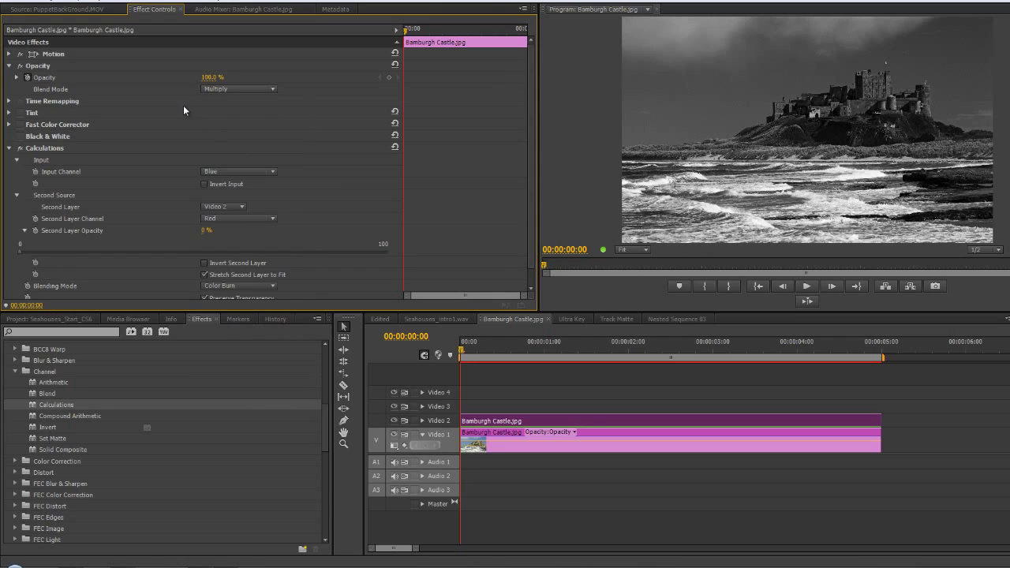
pyautogui.moveTo(206, 75); pyautogui.dragTo(181, 80)
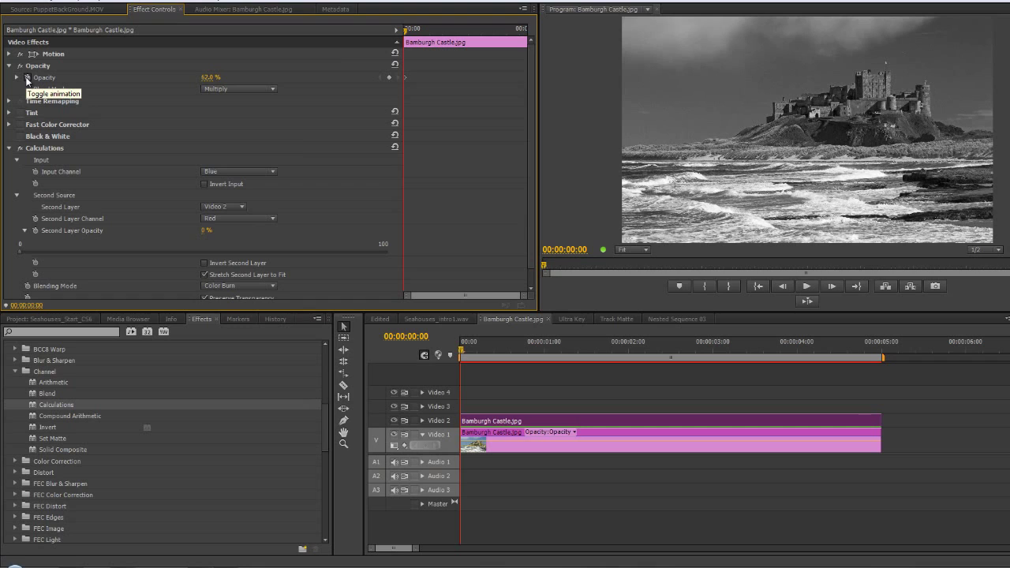
pyautogui.click(28, 78)
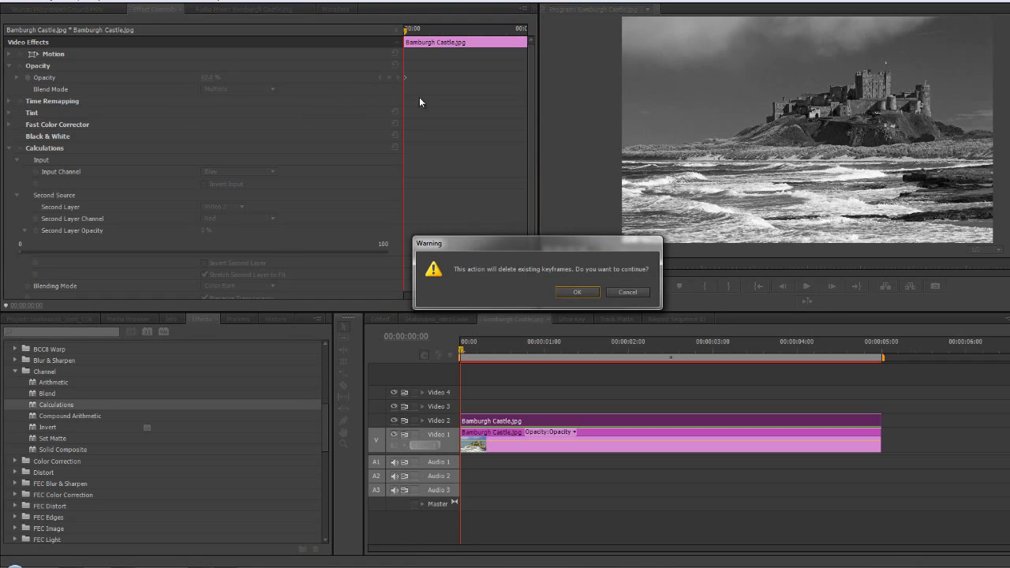
pyautogui.click(584, 292)
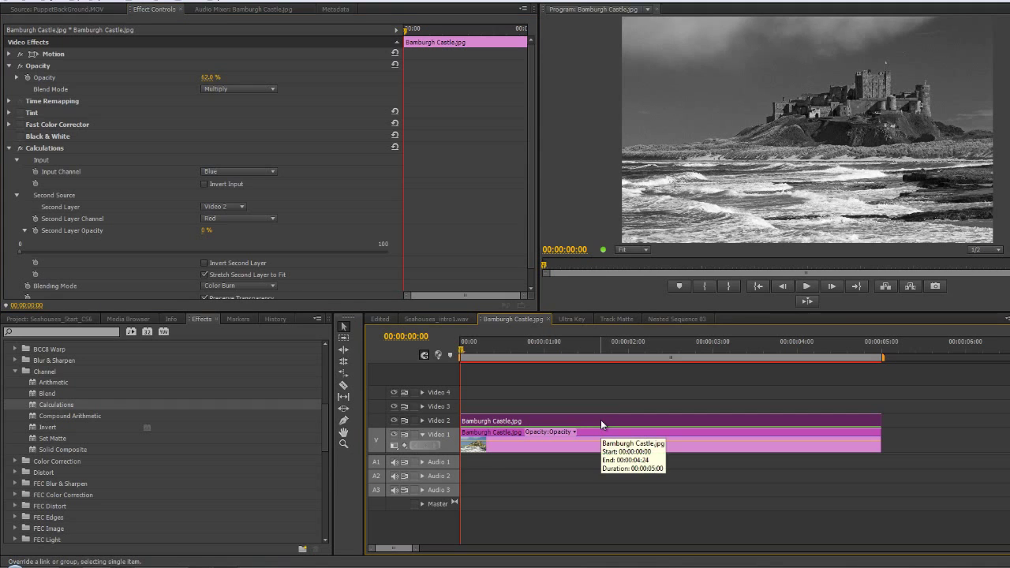
# Step: Duplicate the top castle clip onto Video 3 and set its Input Channel to Green
pyautogui.moveTo(601, 420); pyautogui.dragTo(601, 410)
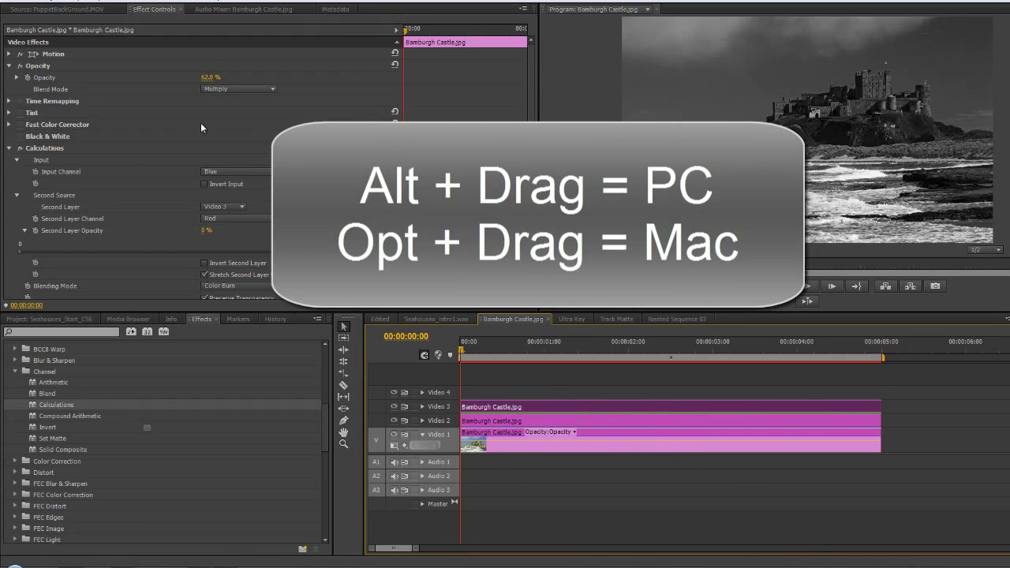
pyautogui.click(238, 172)
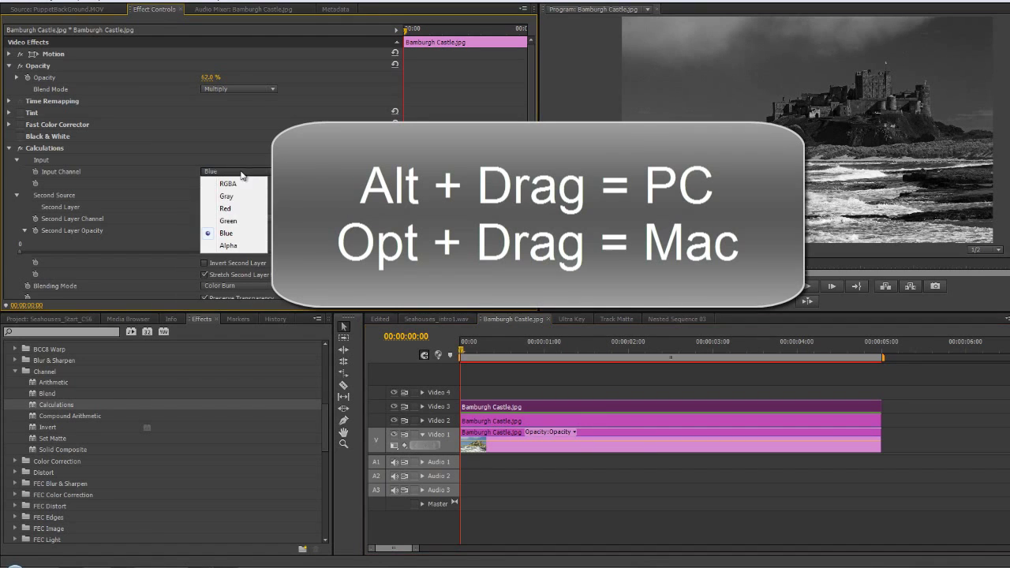
pyautogui.click(237, 220)
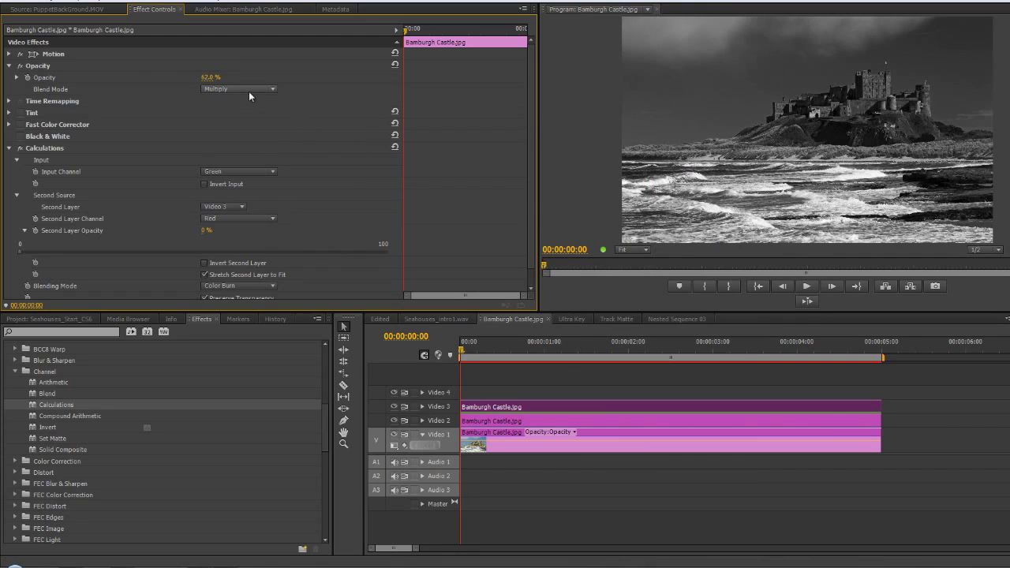
# Step: Lower the third castle copy's opacity to 30%
pyautogui.moveTo(211, 79); pyautogui.dragTo(180, 81)
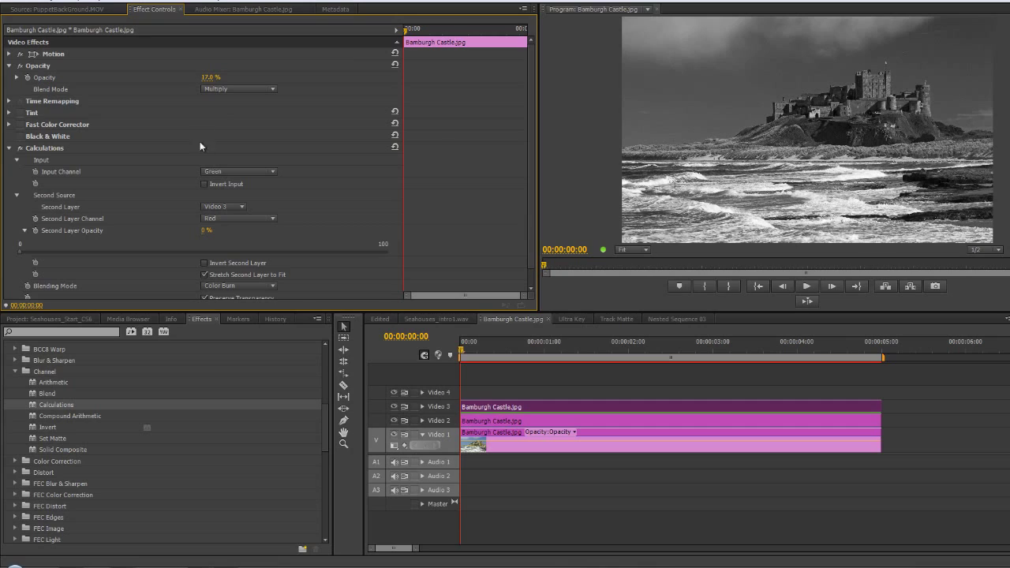
pyautogui.click(207, 78)
pyautogui.press('Return')
pyautogui.click(210, 77)
pyautogui.write('30')
pyautogui.press('Return')
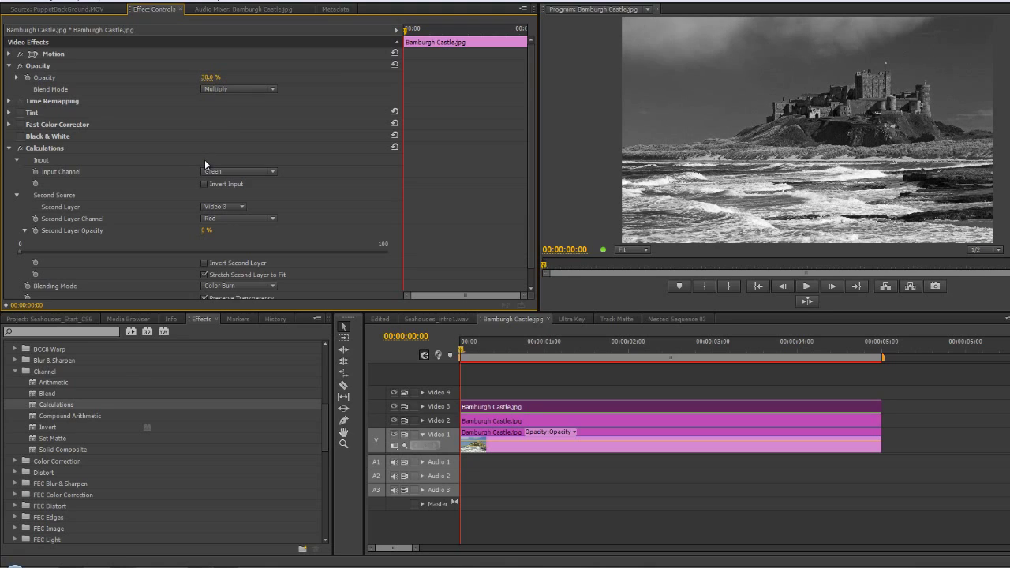